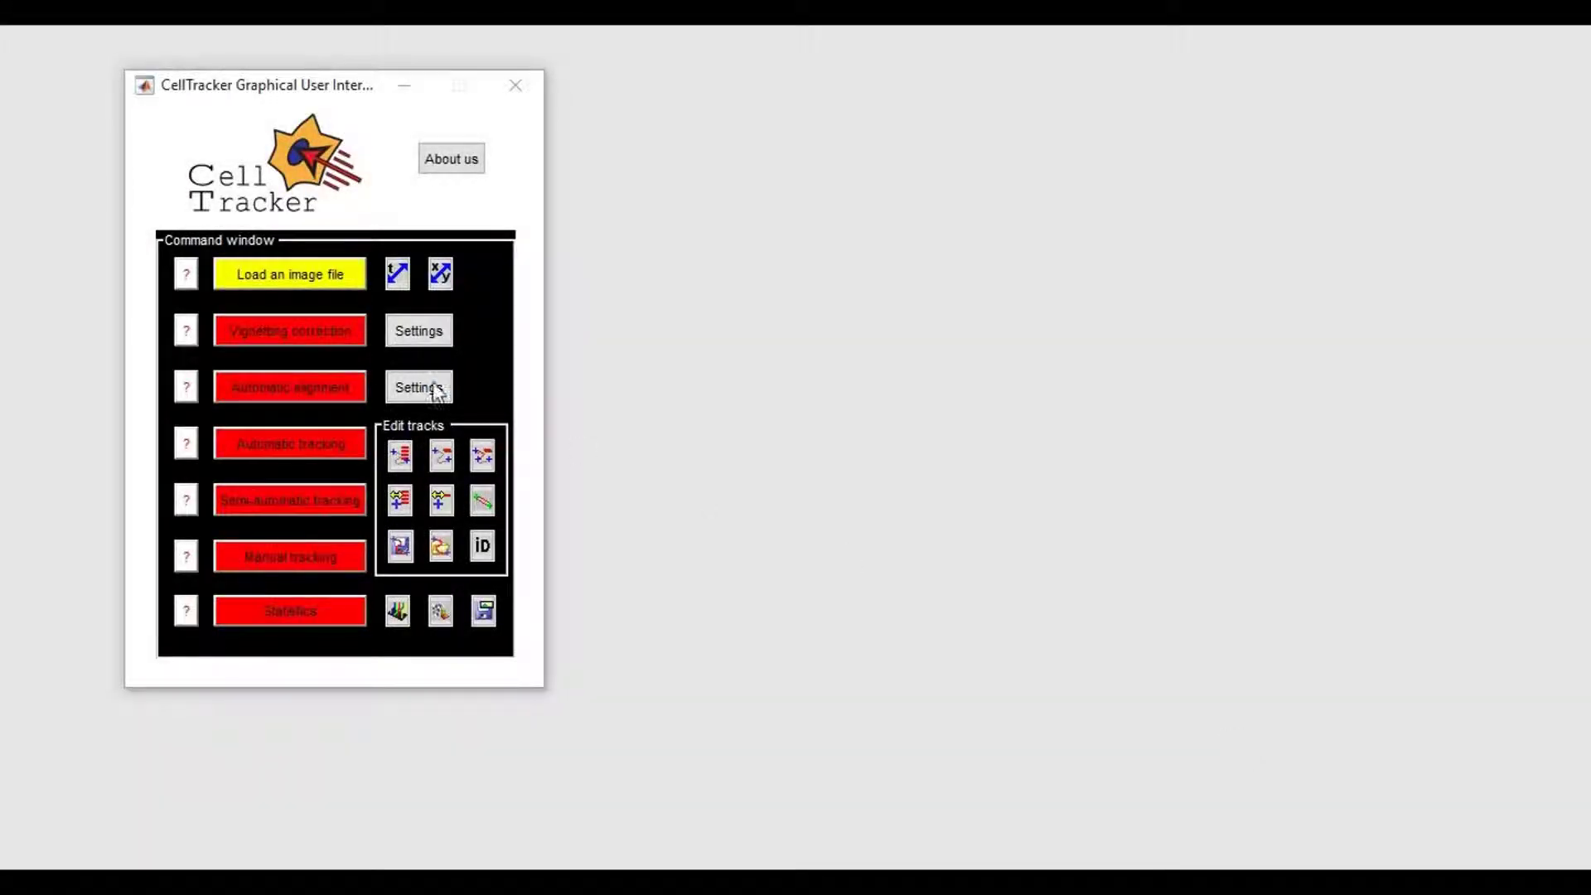
Step: Load the .tif phase-contrast stack from Desktop > Datasets > Dataset02 into CellTracker
{"action": "left_click", "coordinate": [321, 281]}
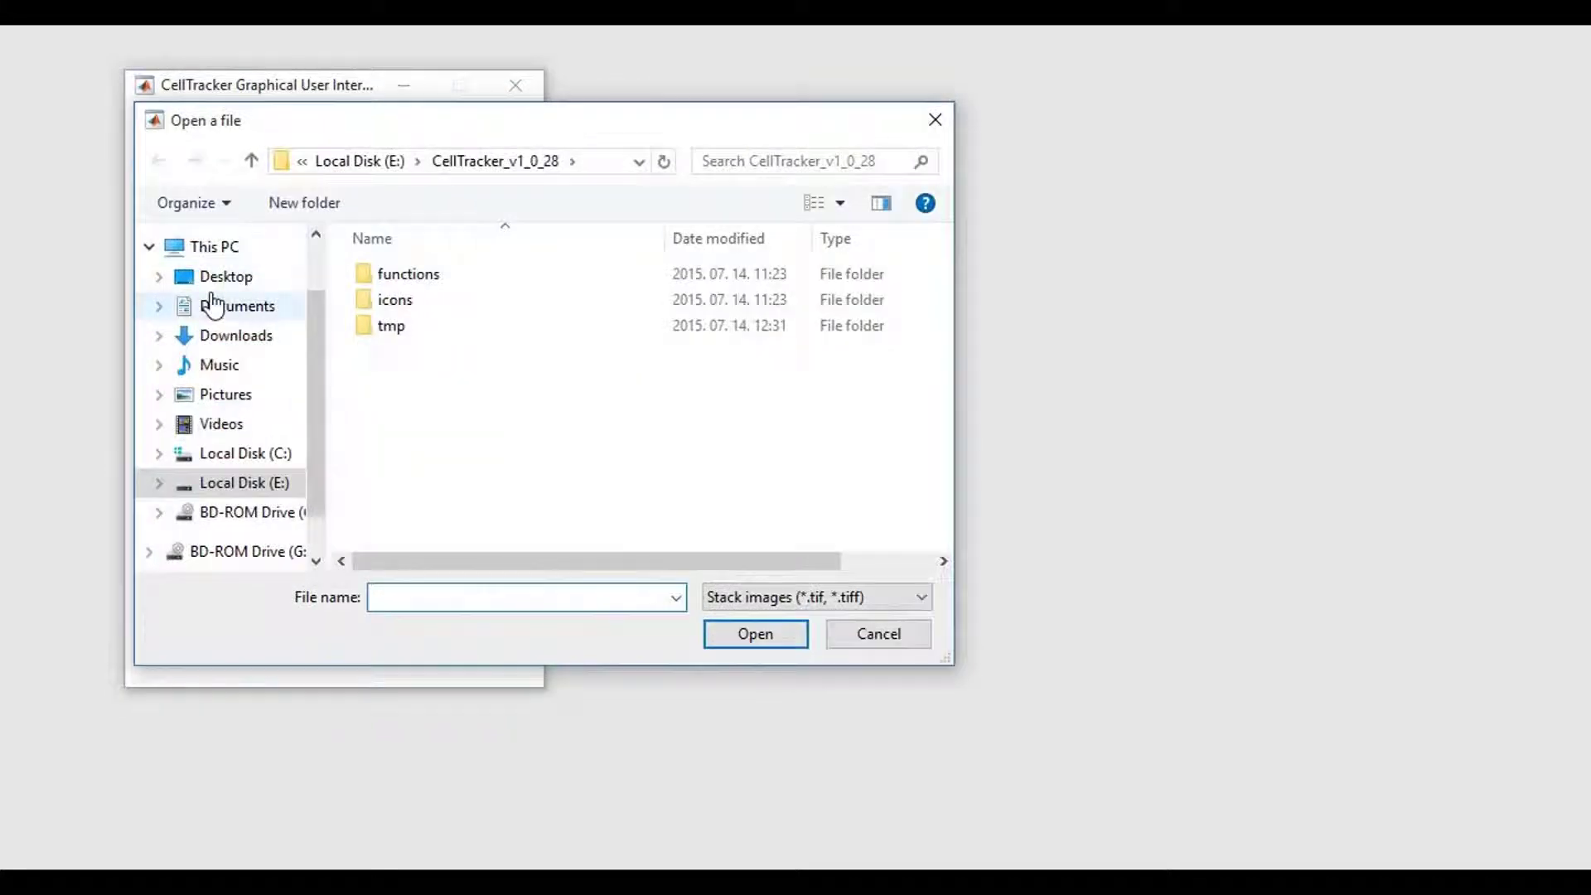
{"action": "left_click", "coordinate": [220, 276]}
{"action": "double_click", "coordinate": [384, 284]}
{"action": "left_click", "coordinate": [455, 298]}
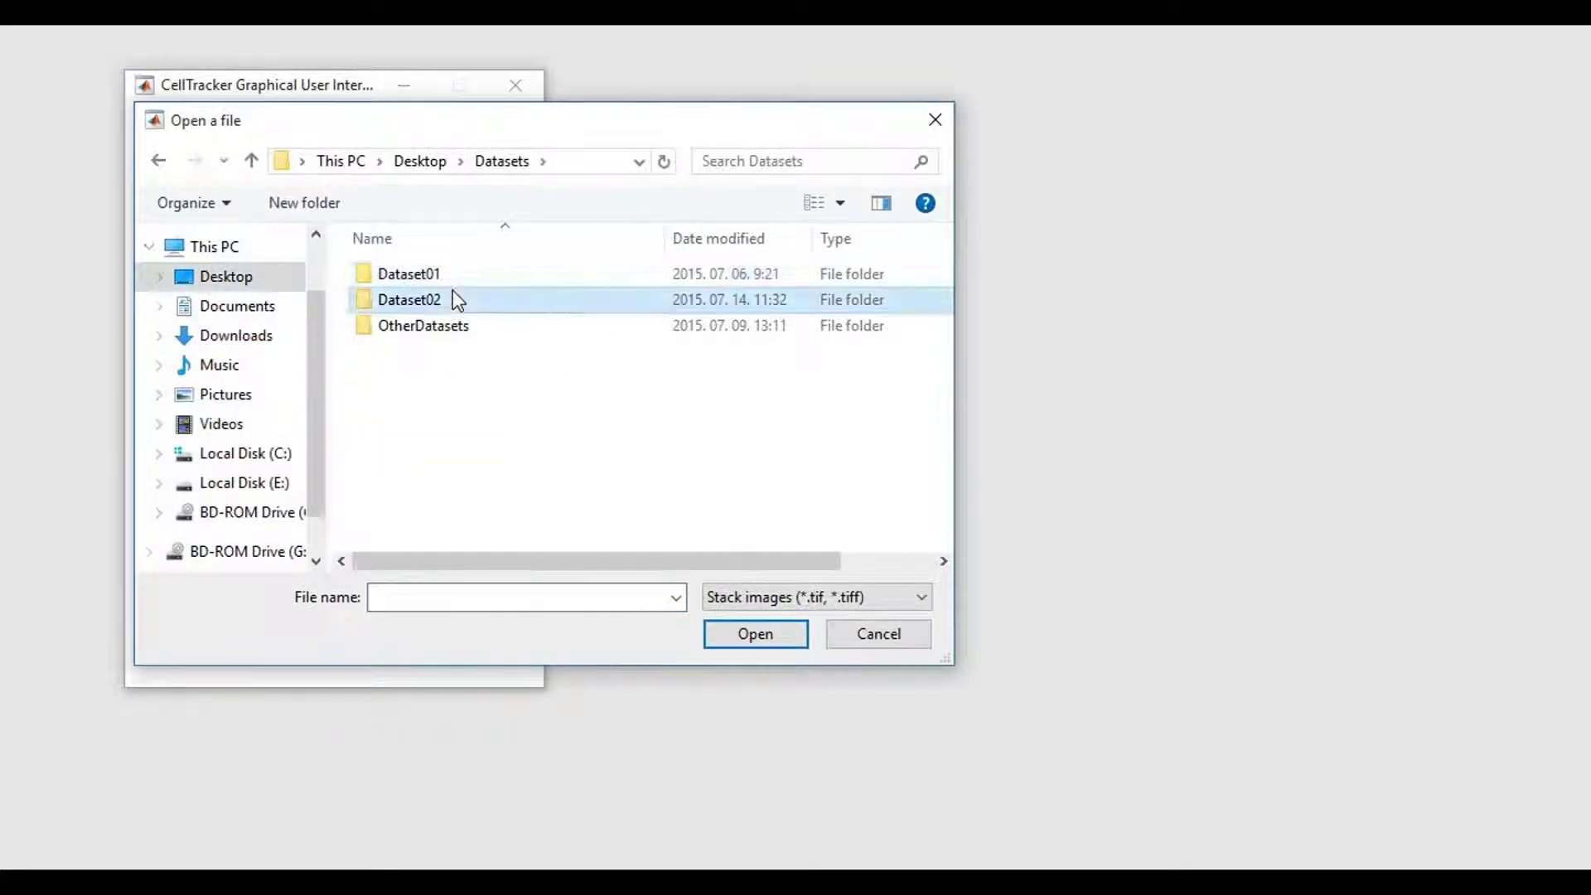
{"action": "double_click", "coordinate": [455, 300]}
{"action": "left_click", "coordinate": [439, 278]}
{"action": "left_click", "coordinate": [750, 643]}
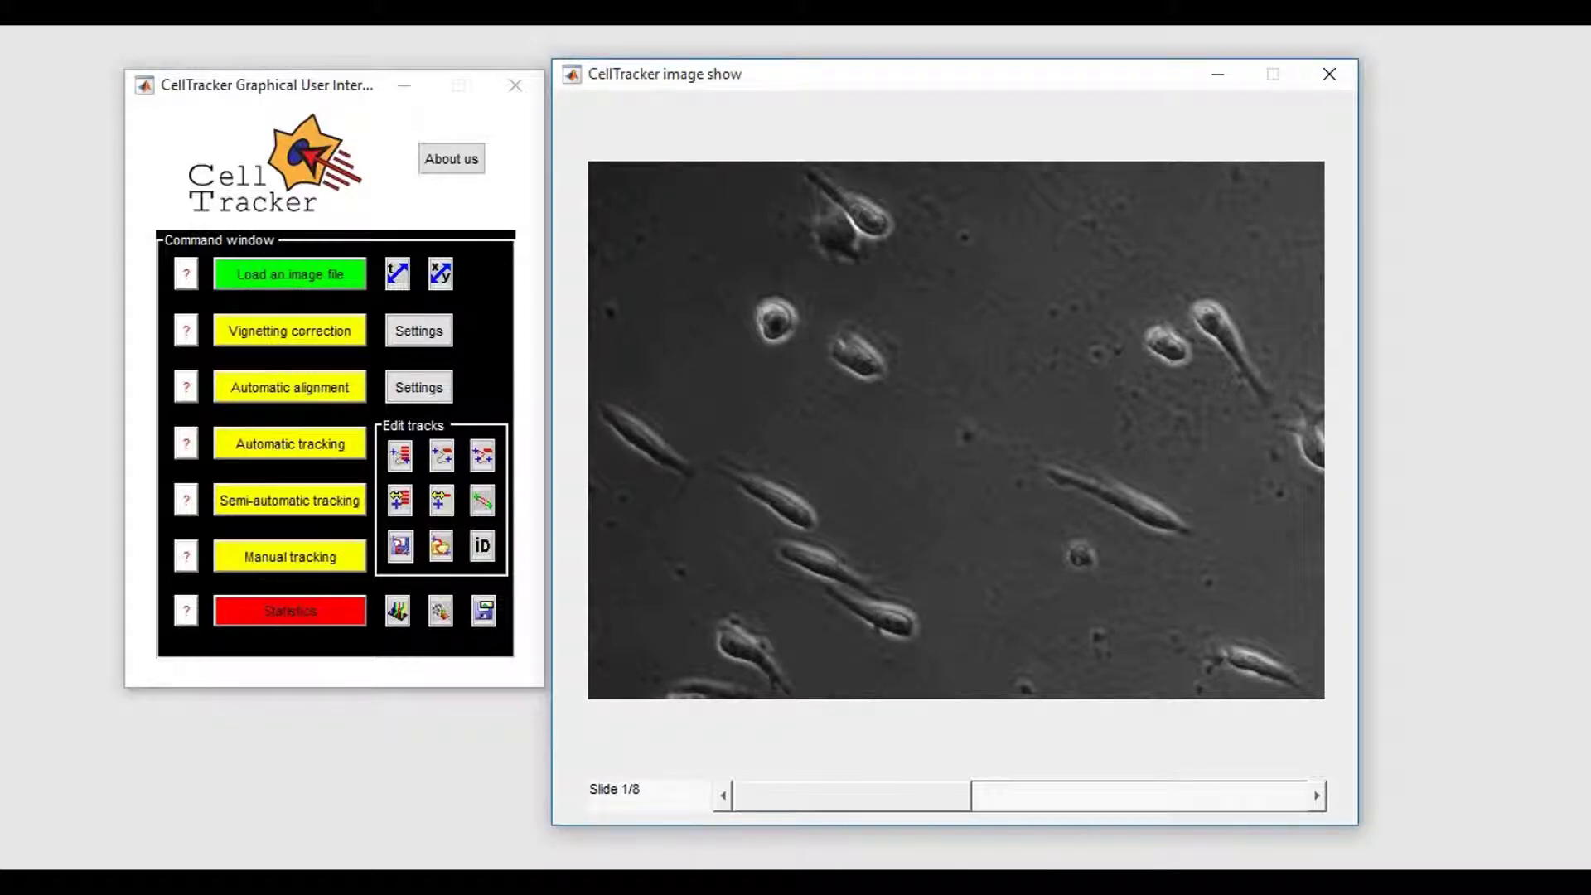
Step: Apply vignetting correction across the loaded eight-slide image stack
{"action": "left_click", "coordinate": [419, 331]}
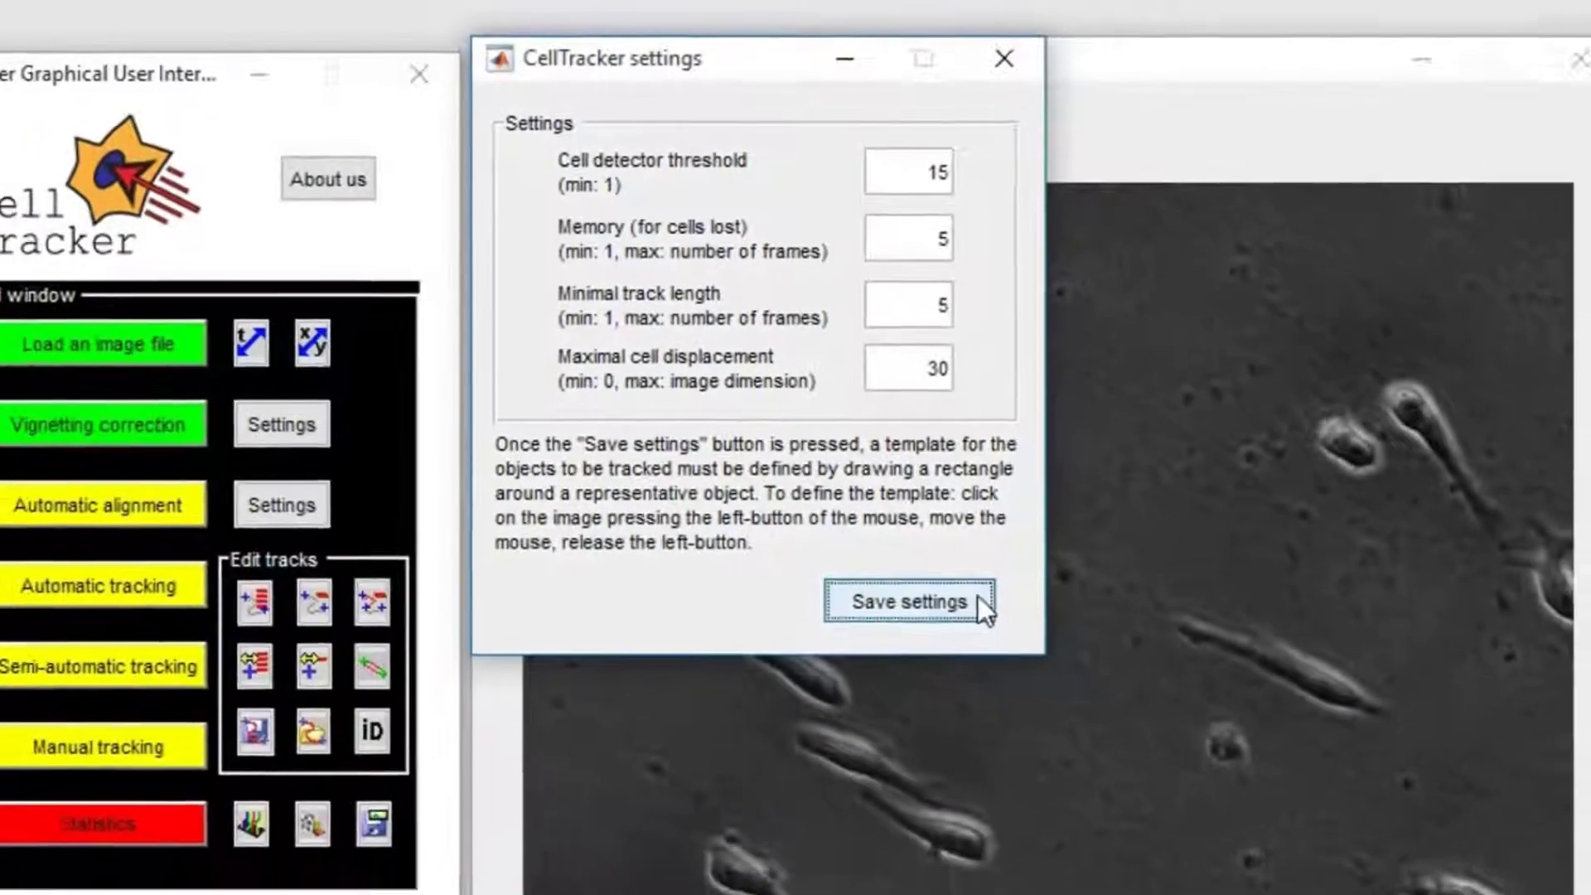
Step: Run automatic tracking at threshold 15 with an outlined template cell, then clear its tracks
{"action": "left_click", "coordinate": [1082, 814]}
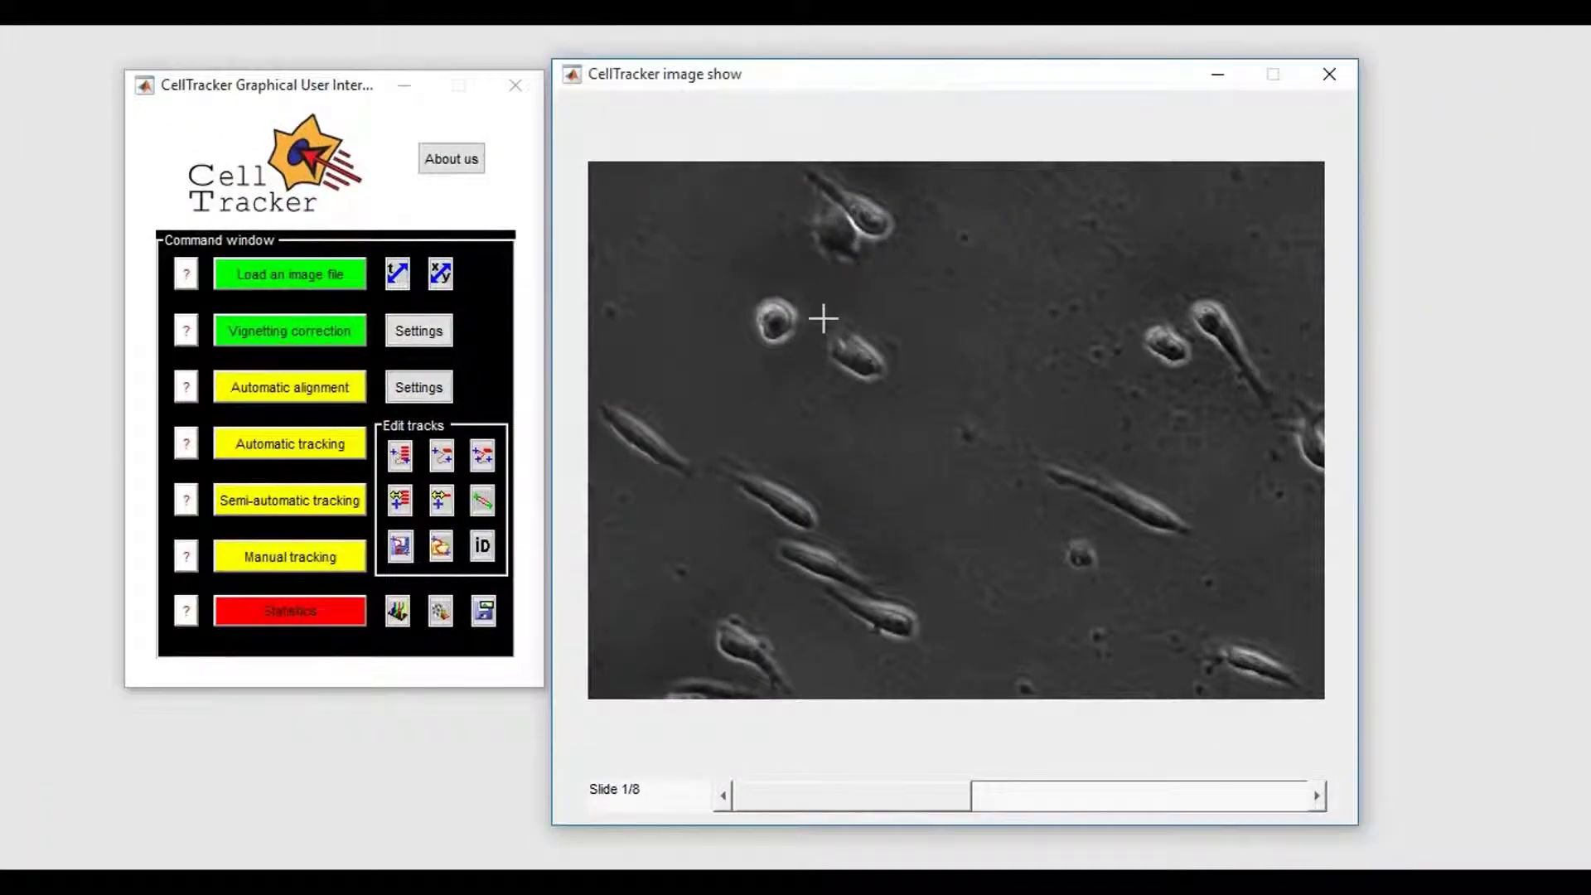
{"action": "left_click_drag", "start_coordinate": [828, 325], "coordinate": [892, 385]}
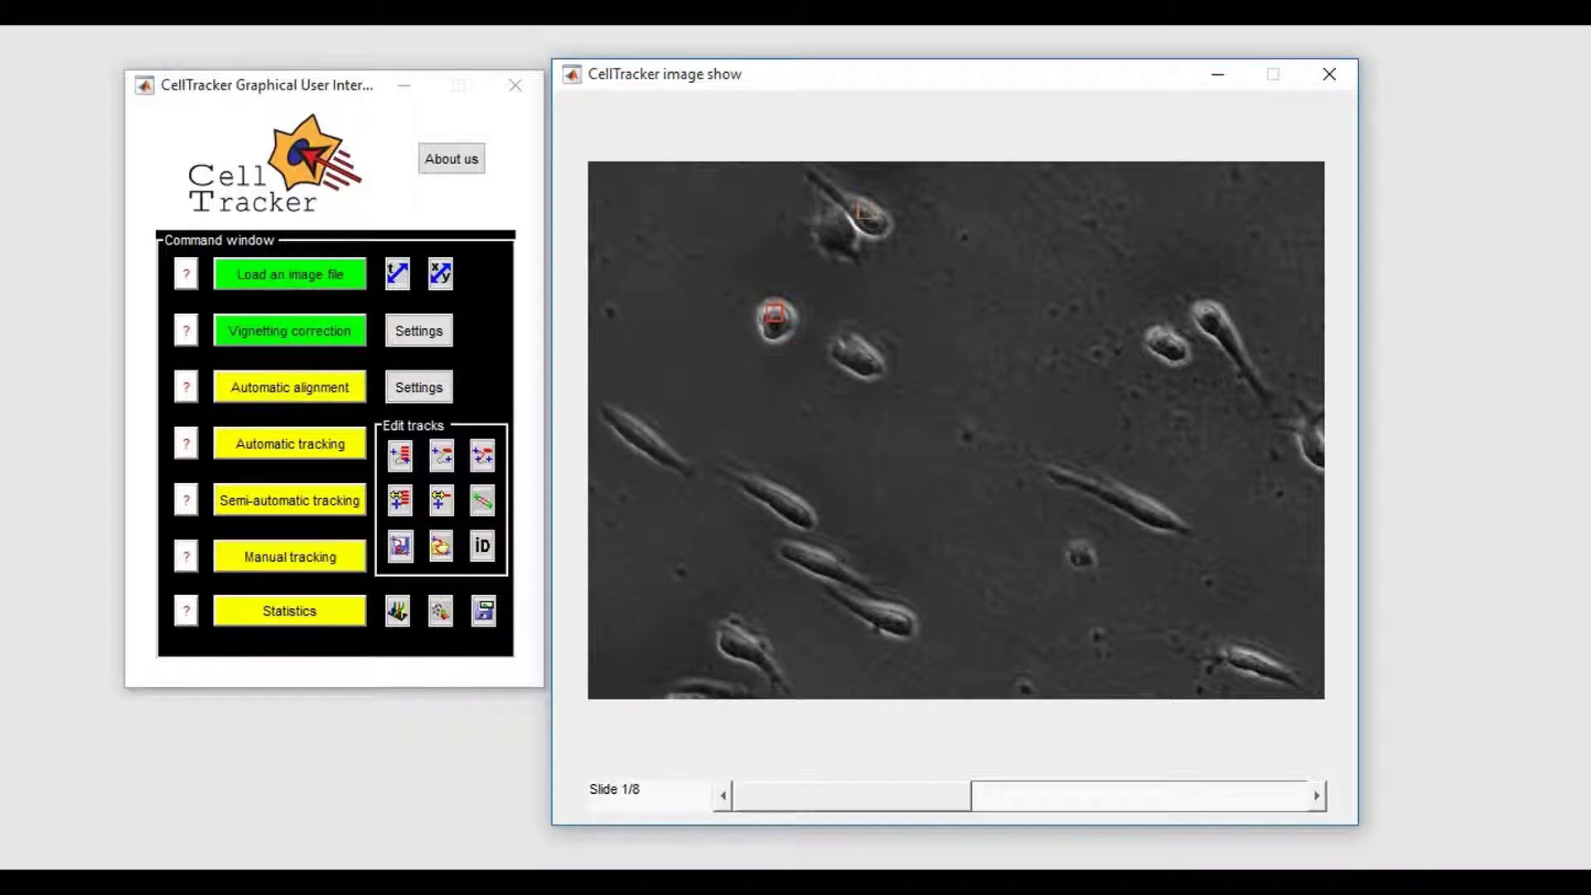
{"action": "left_click", "coordinate": [406, 453]}
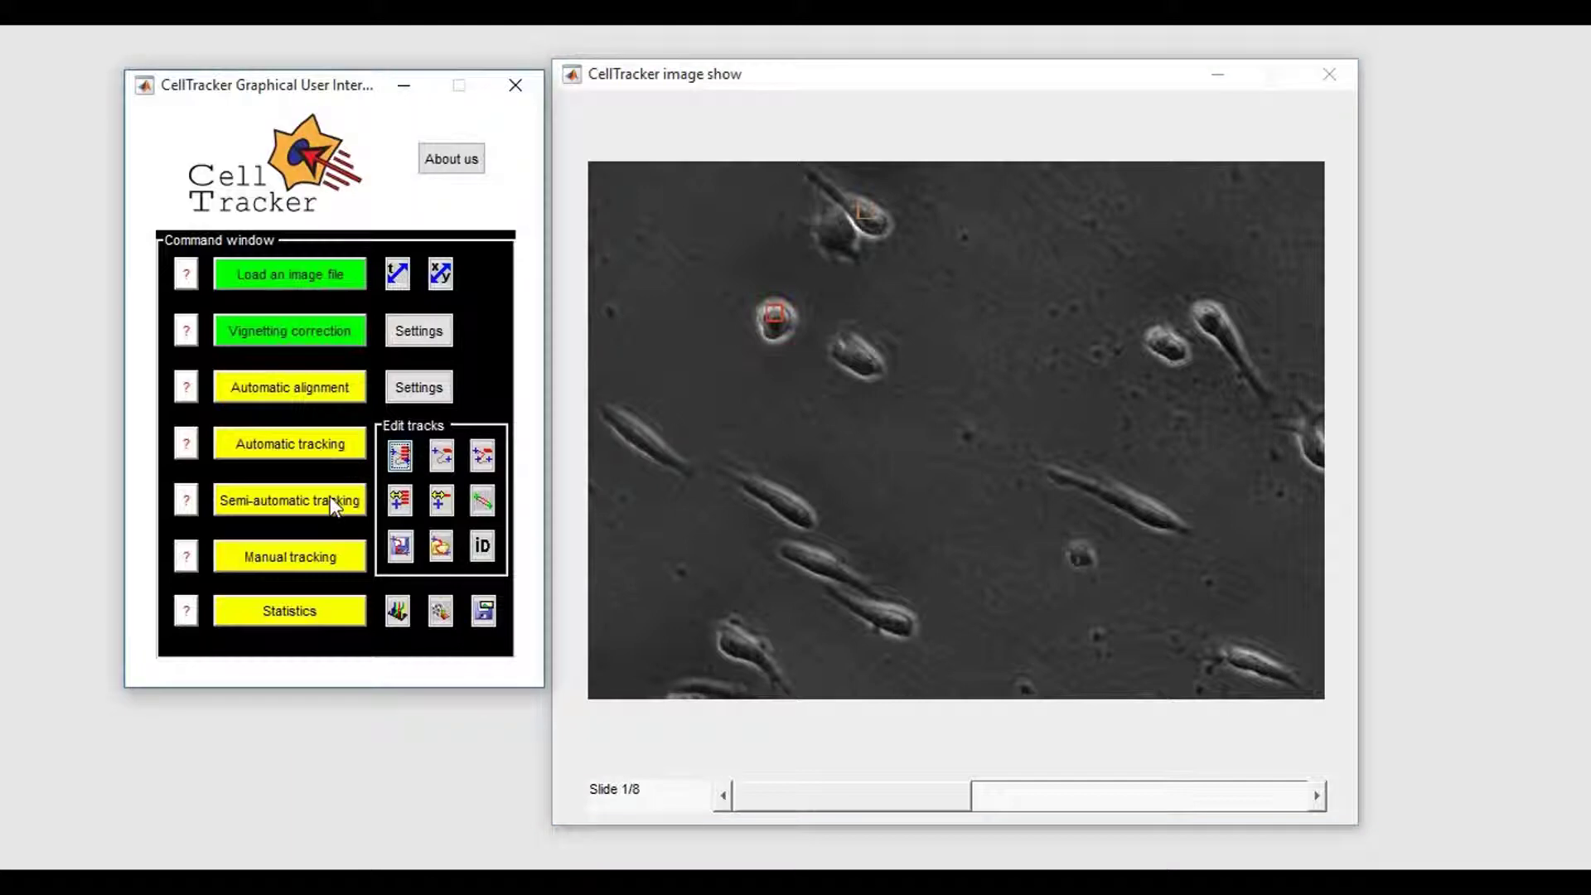
Step: Rerun automatic tracking with cell detector threshold 5 and a newly outlined template cell
{"action": "left_click", "coordinate": [307, 446]}
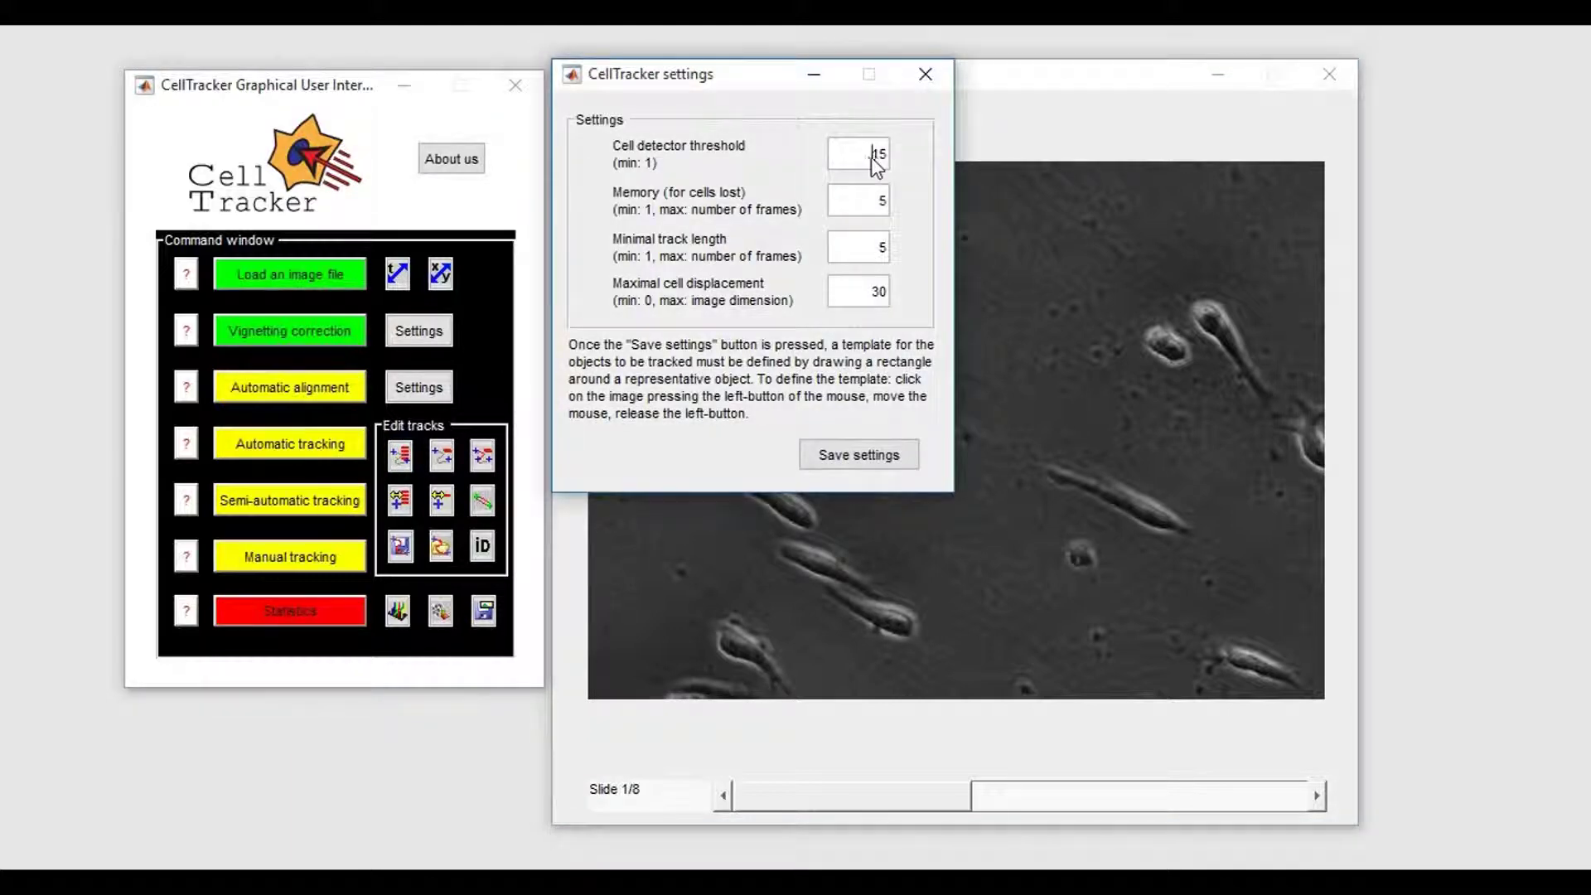
{"action": "left_click_drag", "start_coordinate": [872, 157], "coordinate": [912, 157]}
{"action": "type", "text": "5"}
{"action": "left_click", "coordinate": [858, 457]}
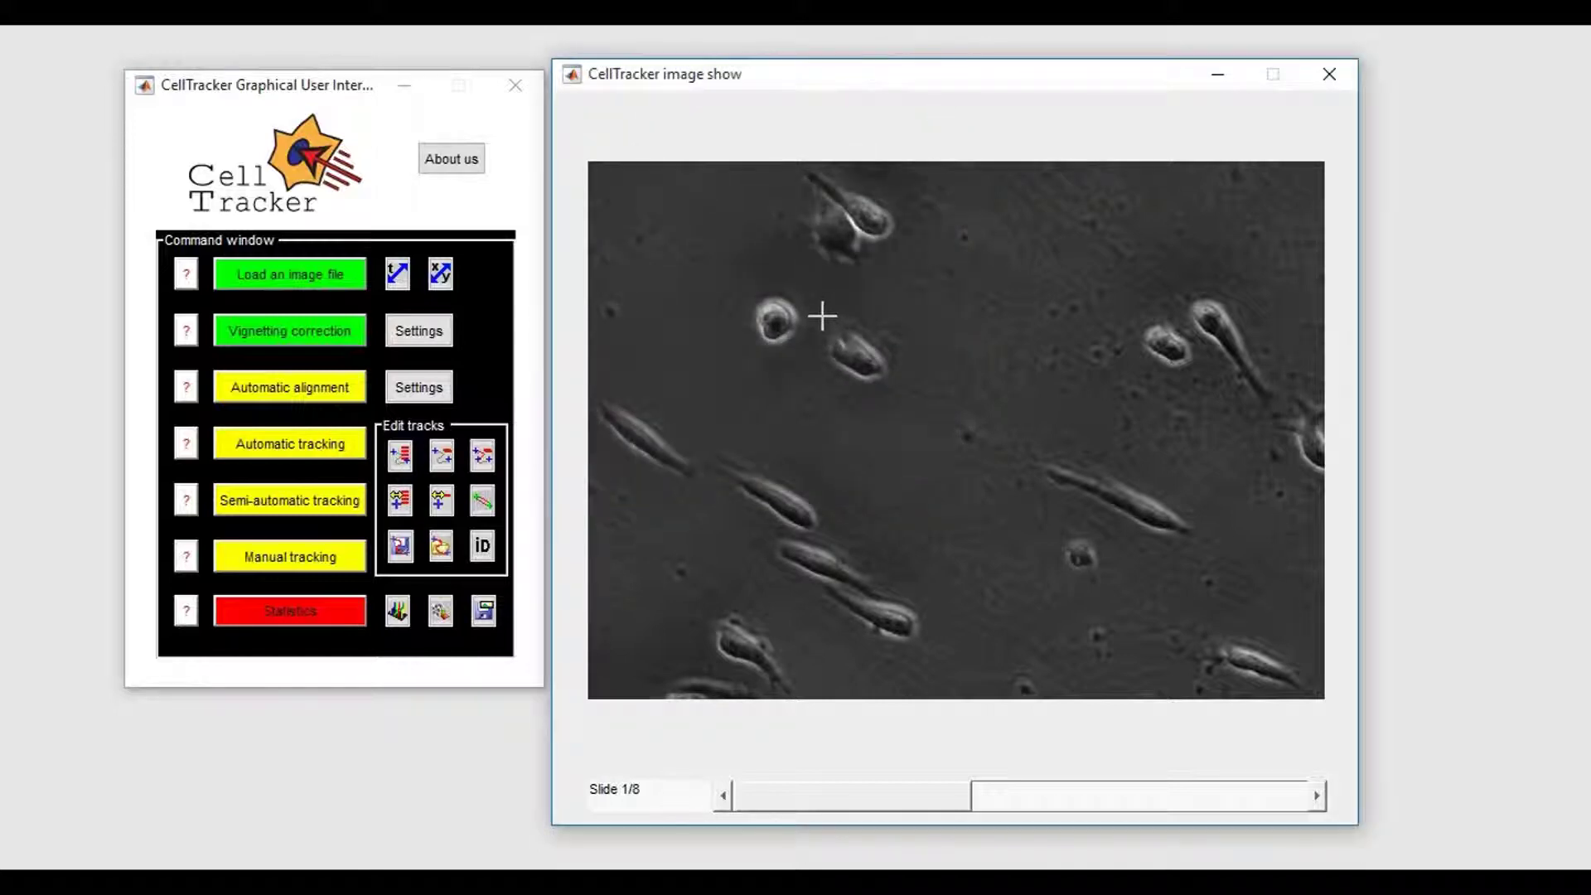
{"action": "left_click_drag", "start_coordinate": [822, 316], "coordinate": [892, 387]}
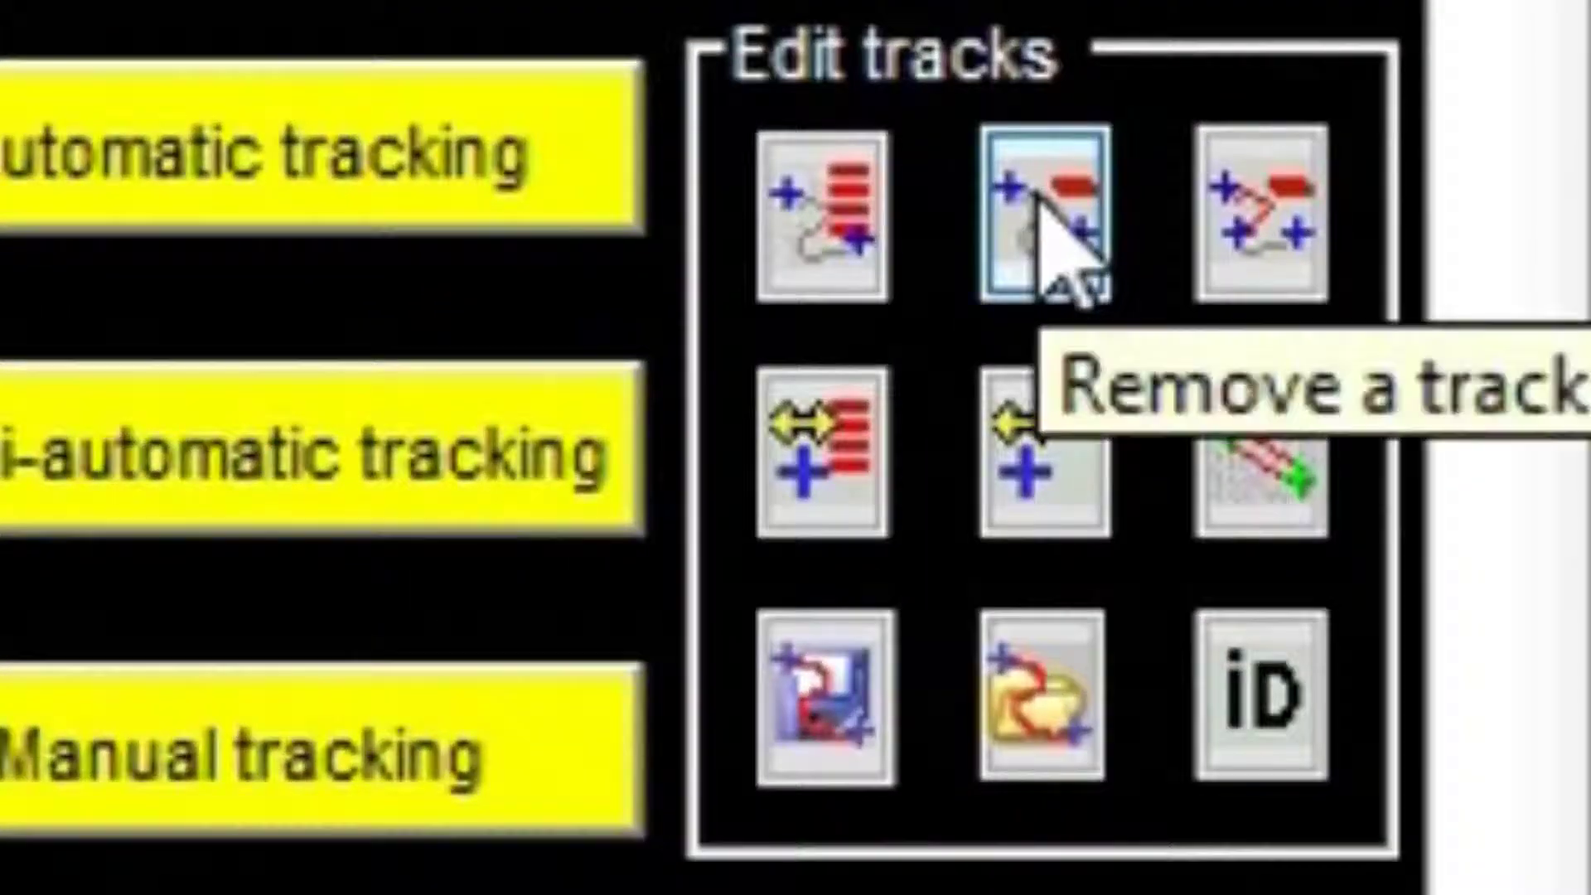
Step: Delete the spurious cyan track beside the round upper-left cell
{"action": "left_click", "coordinate": [1041, 203]}
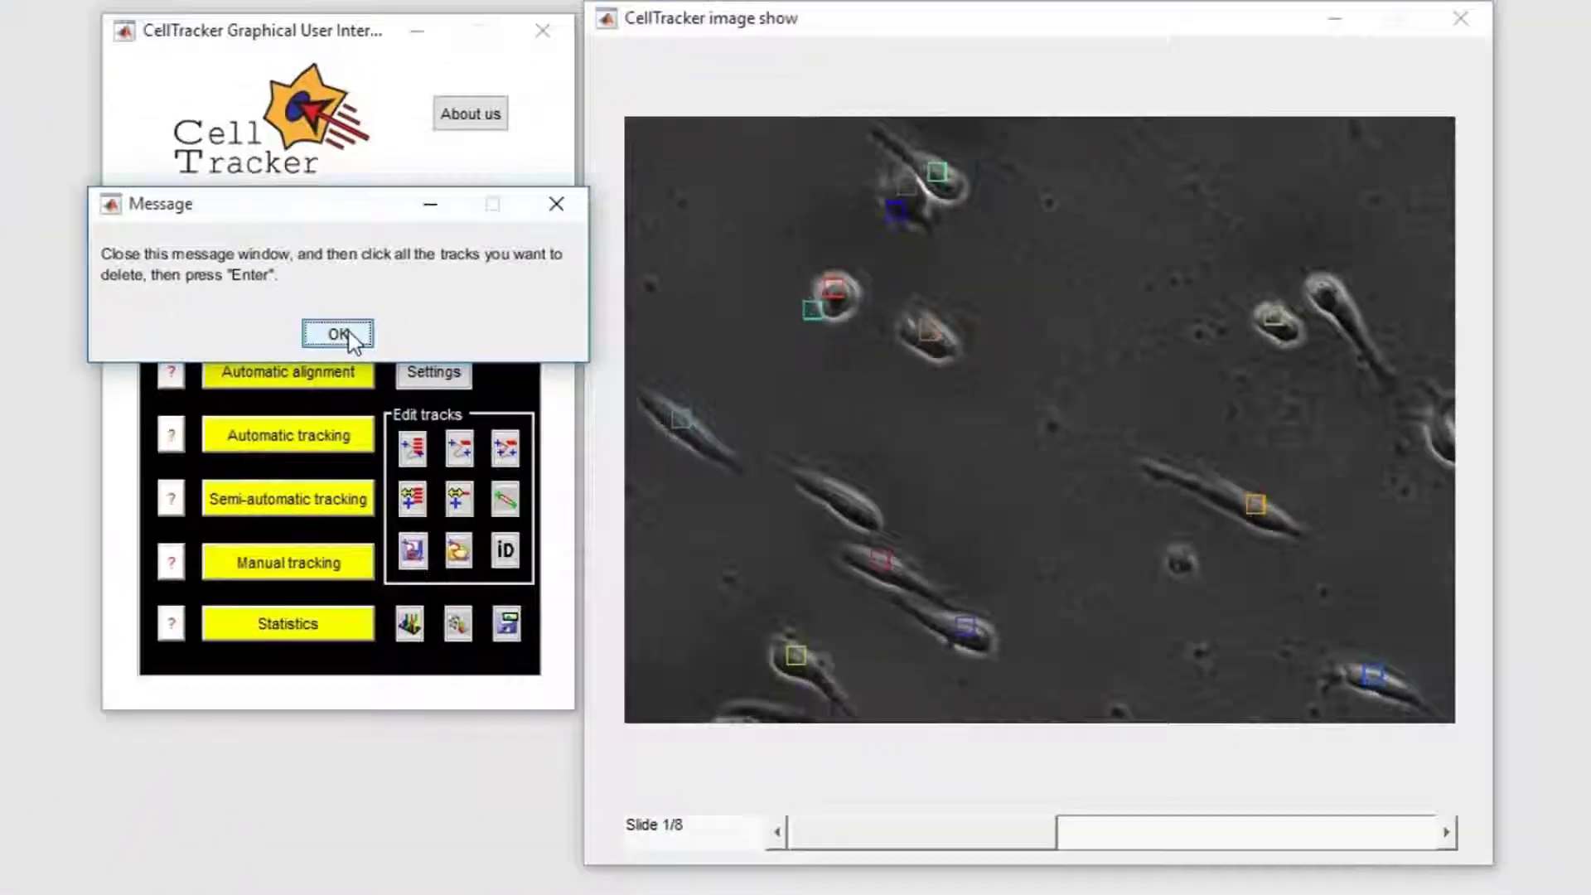
{"action": "left_click", "coordinate": [339, 334]}
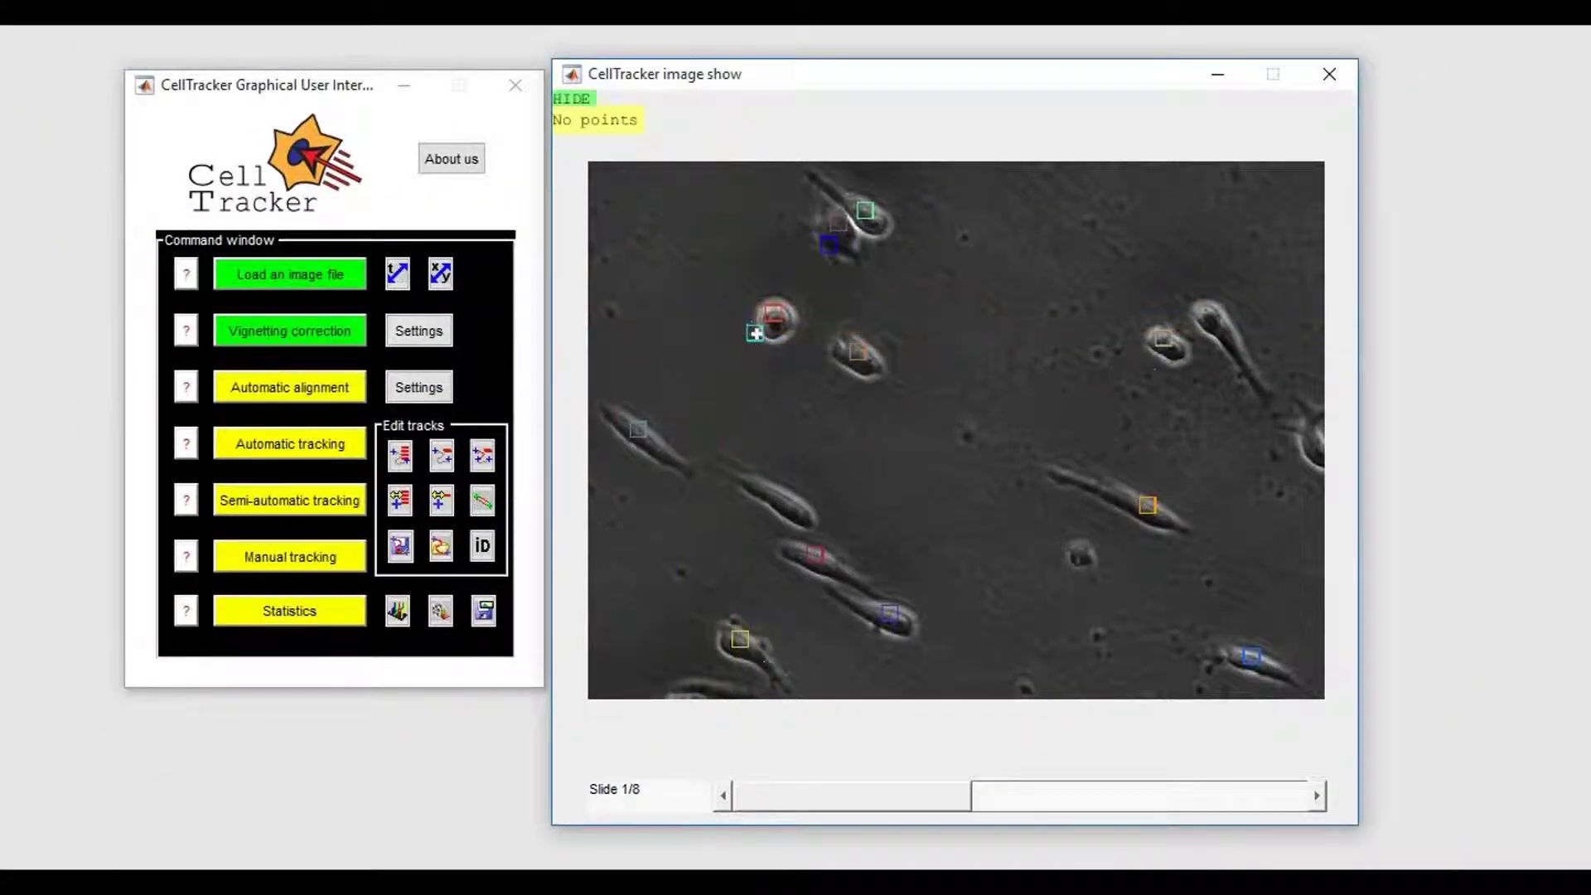
{"action": "left_click", "coordinate": [755, 333]}
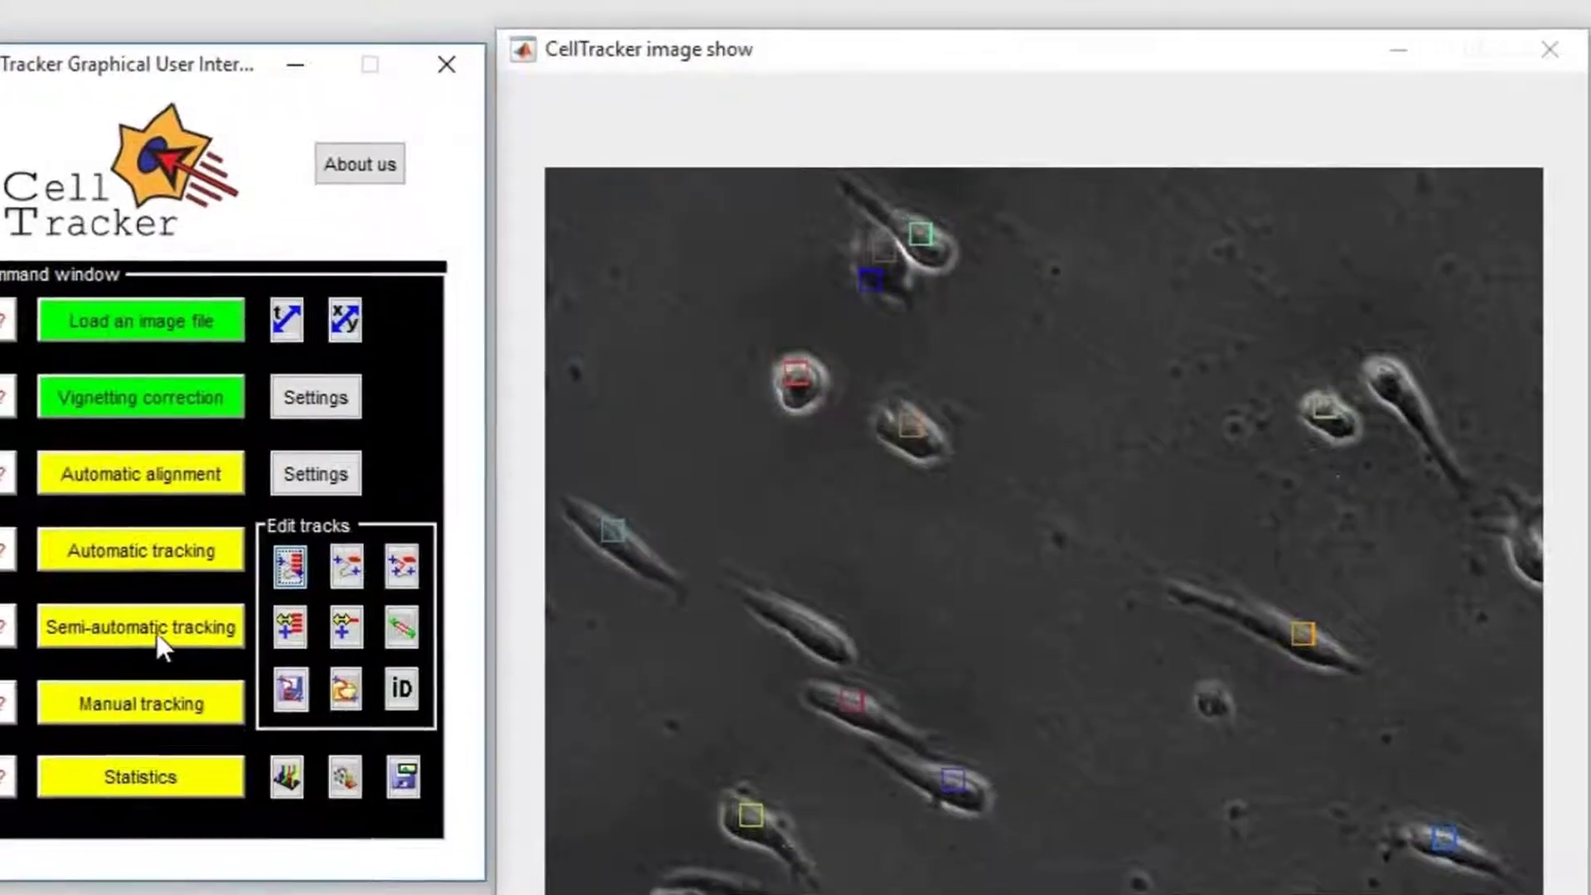
Step: Bring up Semi-automatic tracking settings, clearing the automatic tracks
{"action": "left_click", "coordinate": [159, 637]}
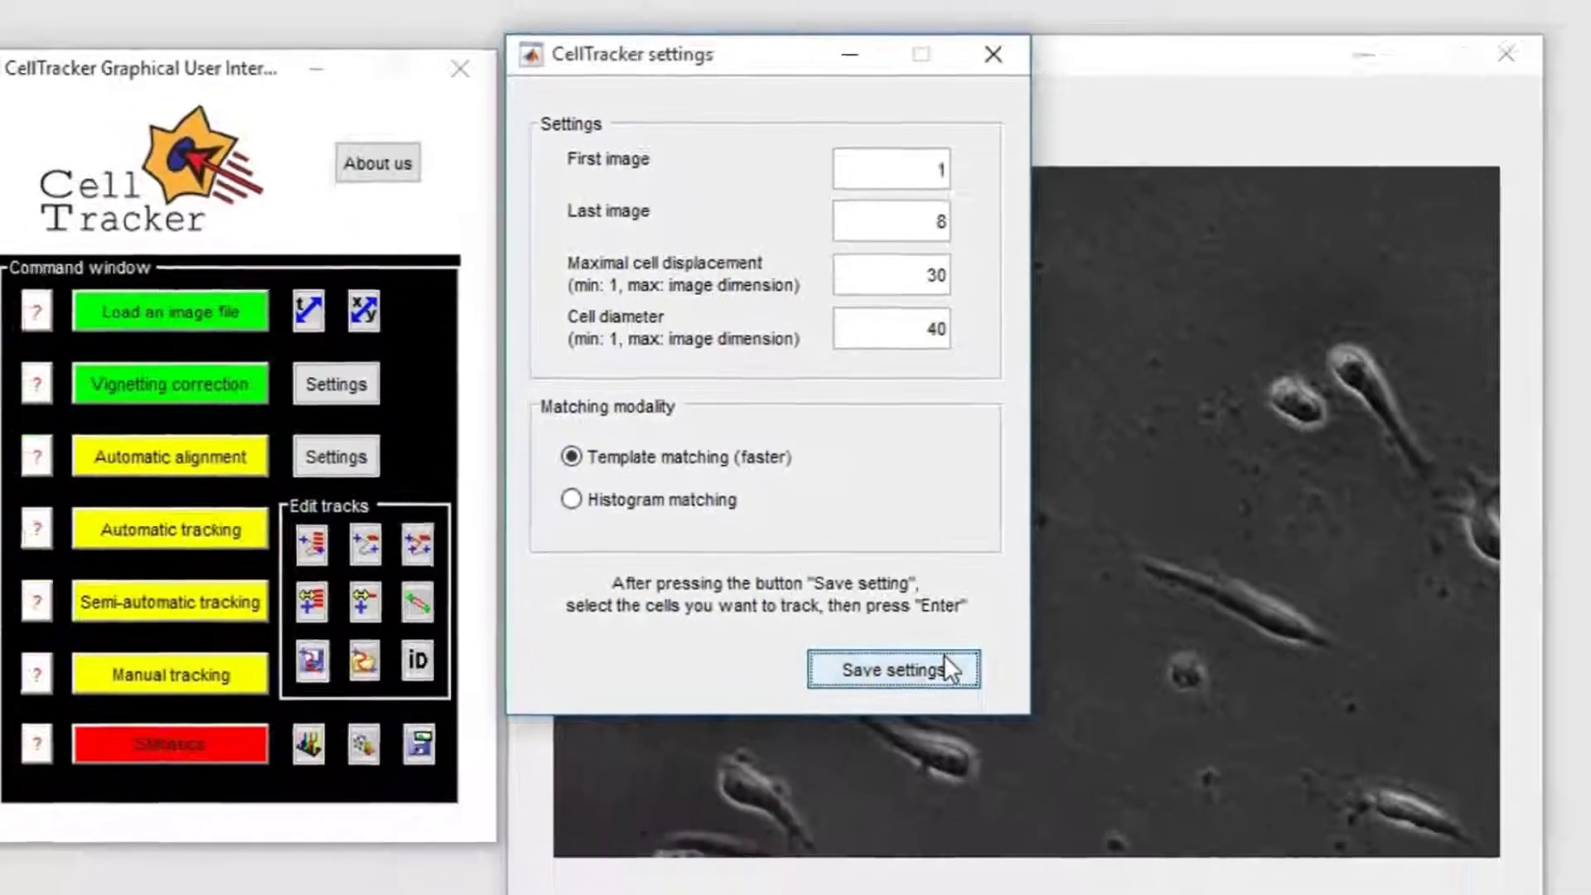
Step: Save the semi-automatic settings and track the right cell and the lower-left cell
{"action": "left_click", "coordinate": [939, 796]}
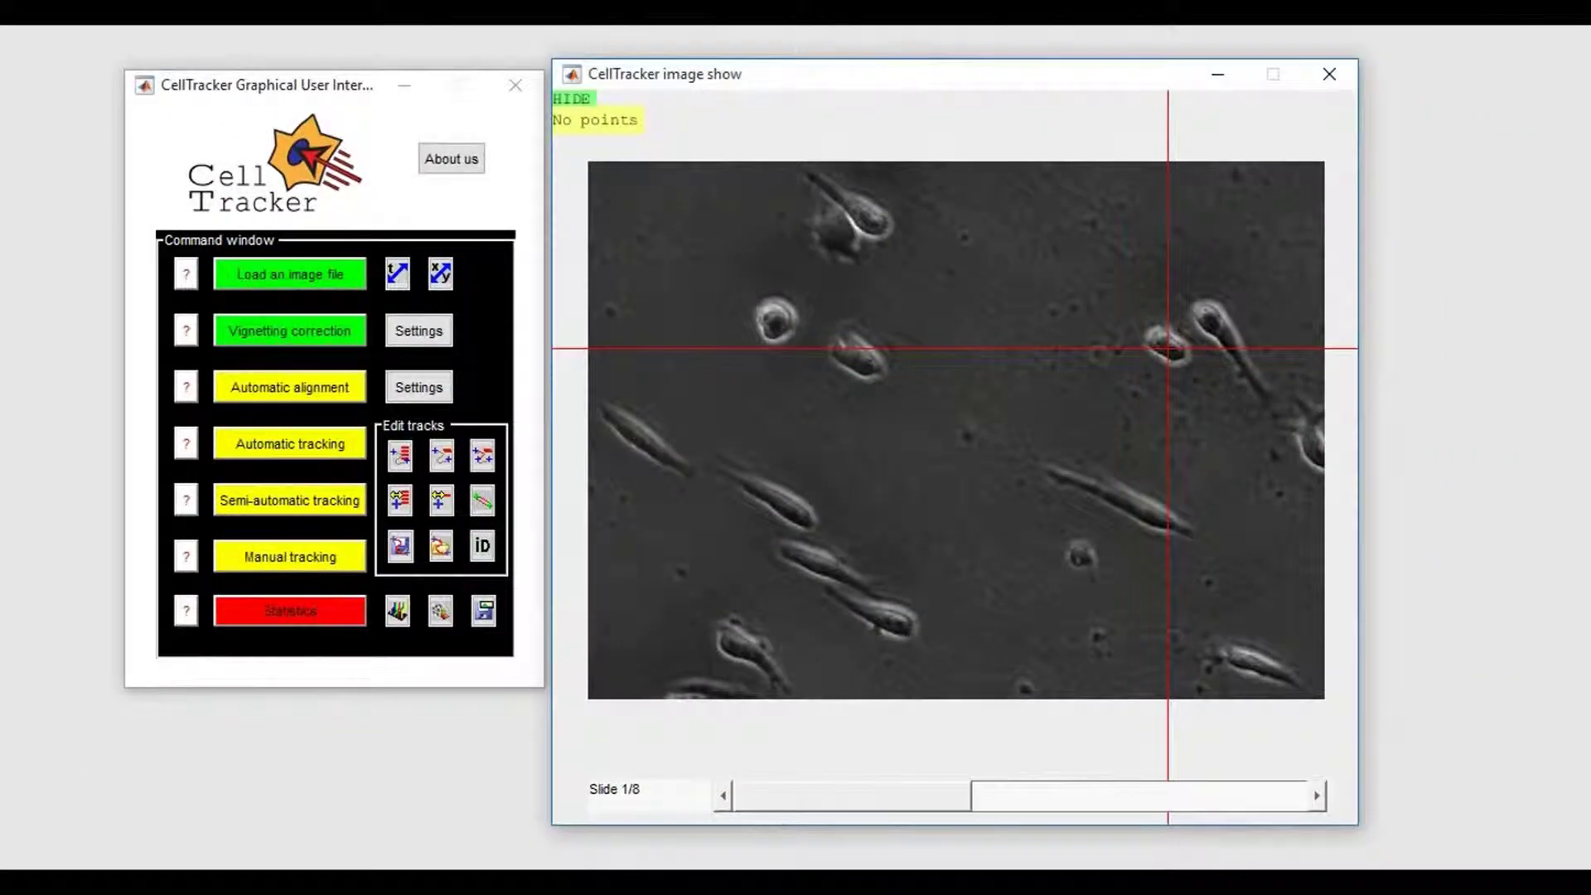
{"action": "left_click", "coordinate": [1171, 349]}
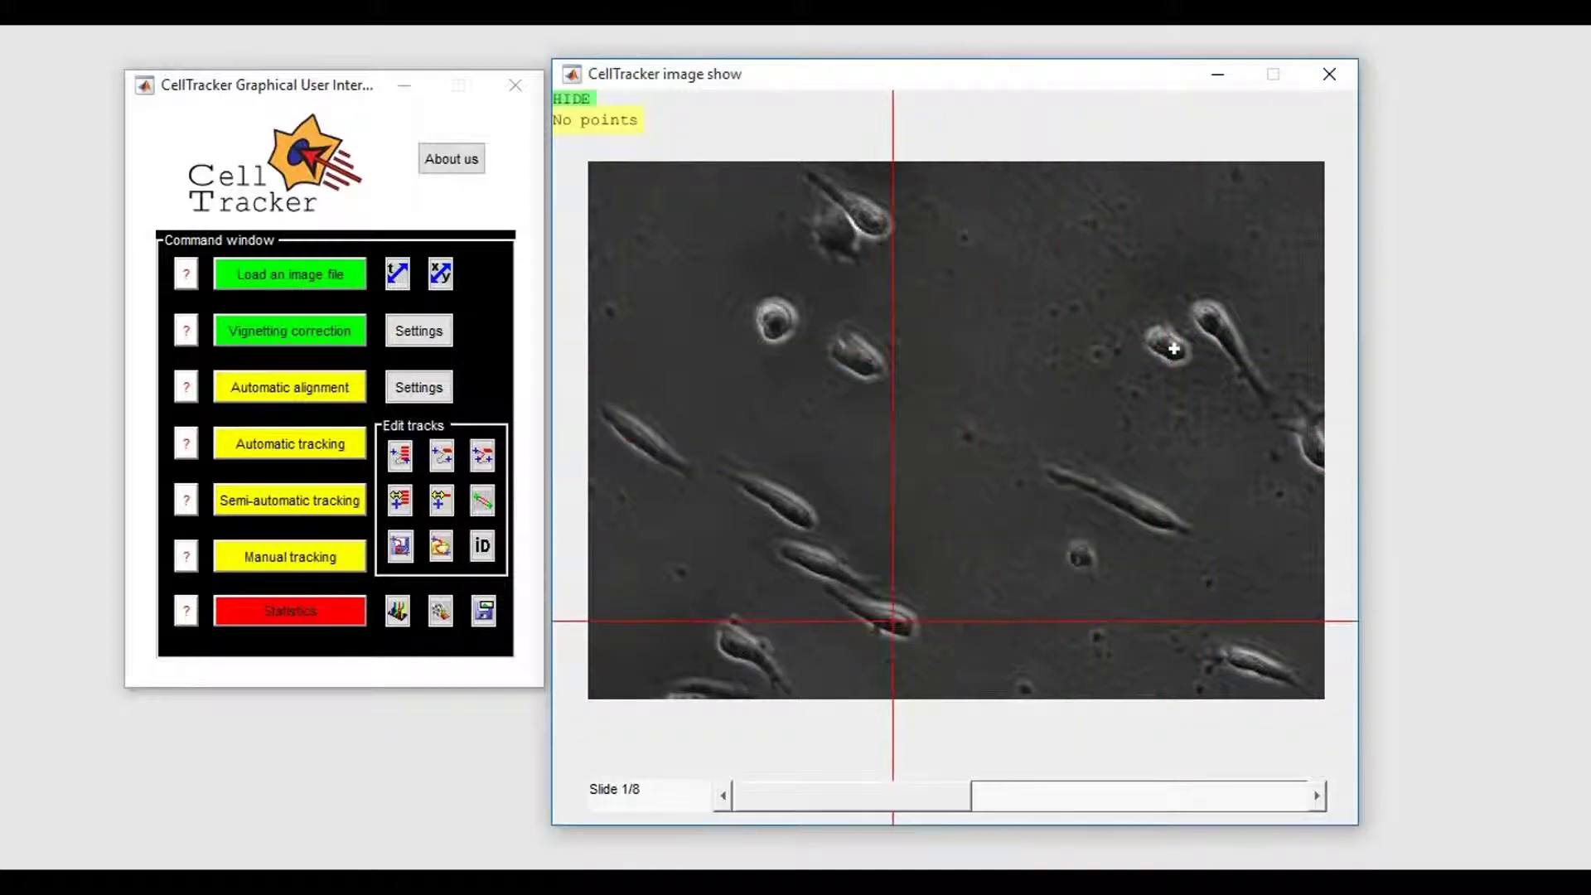
{"action": "left_click", "coordinate": [893, 620]}
{"action": "key", "text": "Return"}
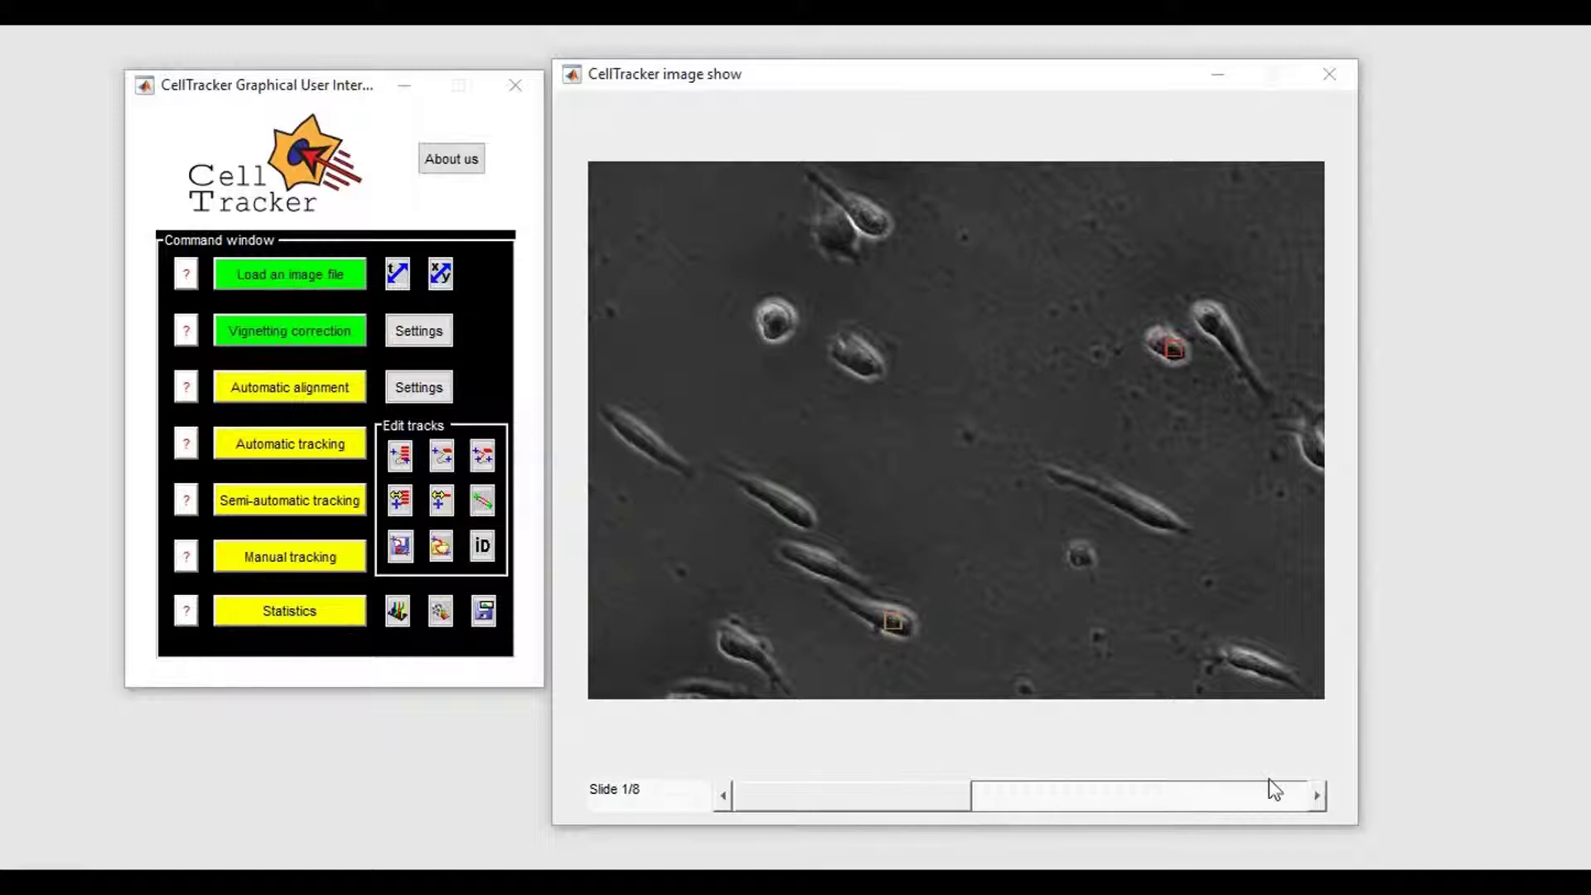
Step: Step through all eight slides to check both tracks, then return to slide 1
{"action": "left_click", "coordinate": [1317, 796]}
{"action": "left_click", "coordinate": [1318, 795]}
{"action": "left_click", "coordinate": [1318, 798]}
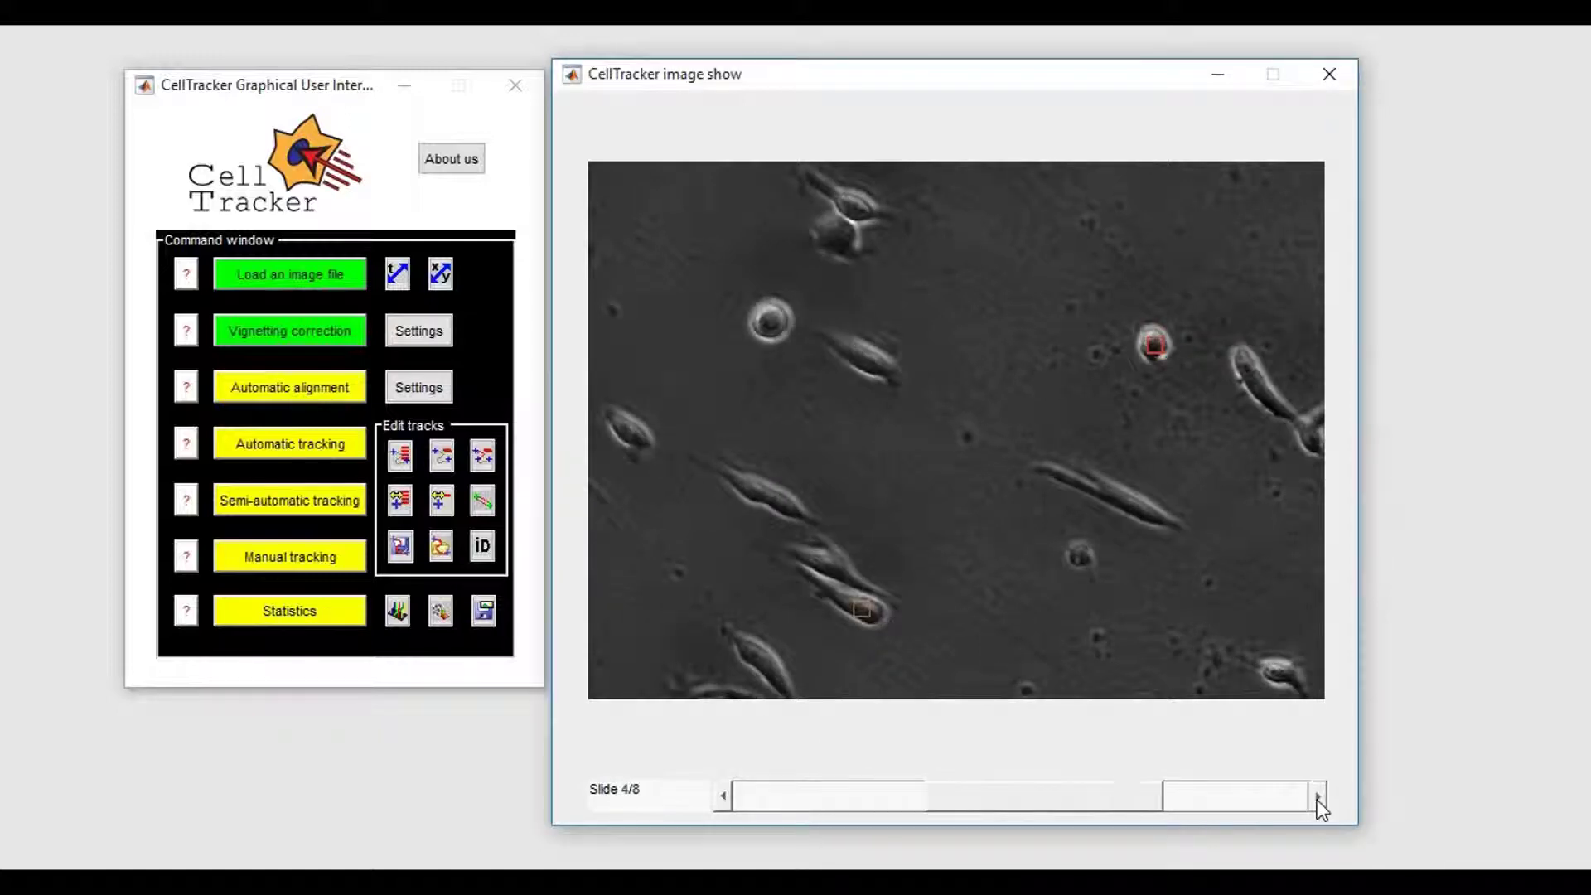
{"action": "left_click", "coordinate": [1318, 797]}
{"action": "left_click", "coordinate": [1318, 798]}
{"action": "left_click", "coordinate": [1318, 797]}
{"action": "left_click_drag", "start_coordinate": [1243, 797], "coordinate": [834, 792]}
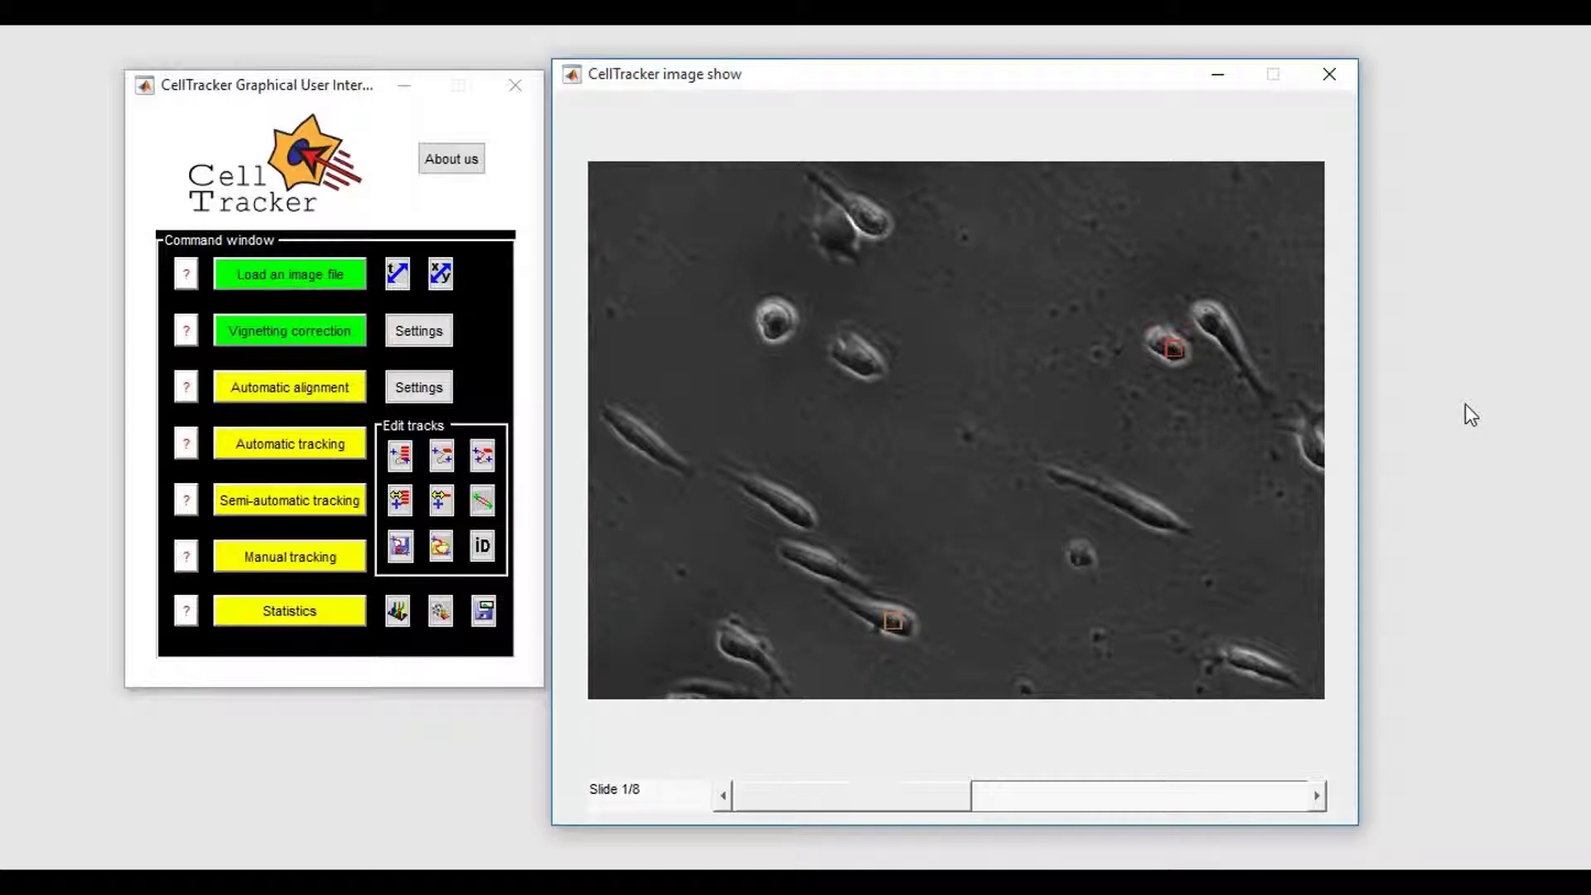
Step: Clear the semi-automatic tracks and save manual tracking with linear interpolation, one click every 7 images
{"action": "left_click", "coordinate": [399, 454]}
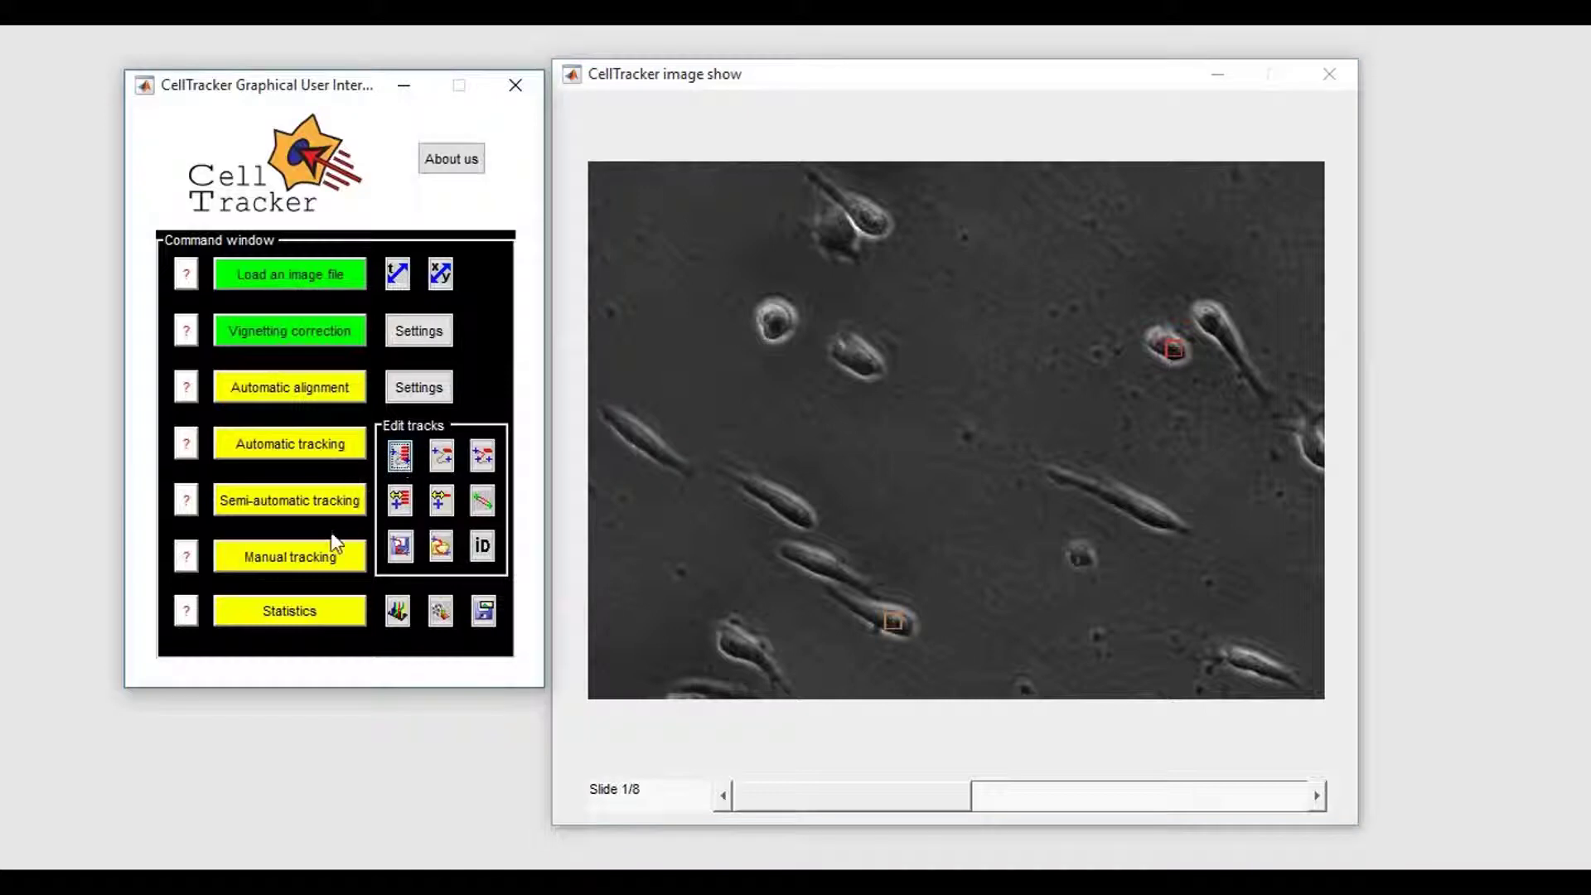
{"action": "left_click", "coordinate": [319, 557]}
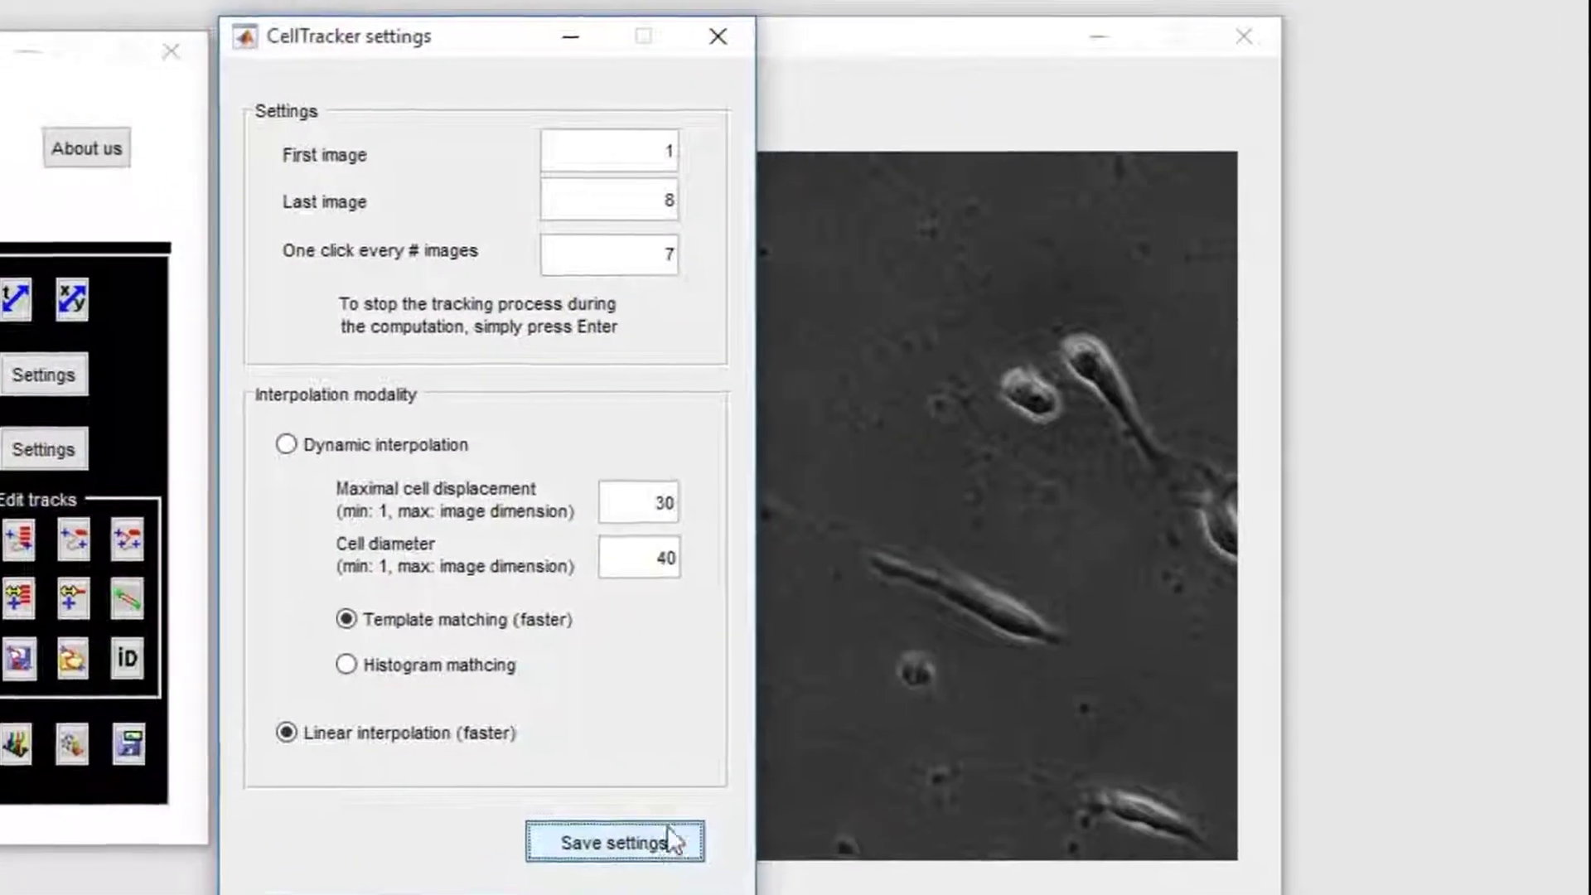
{"action": "left_click", "coordinate": [719, 801]}
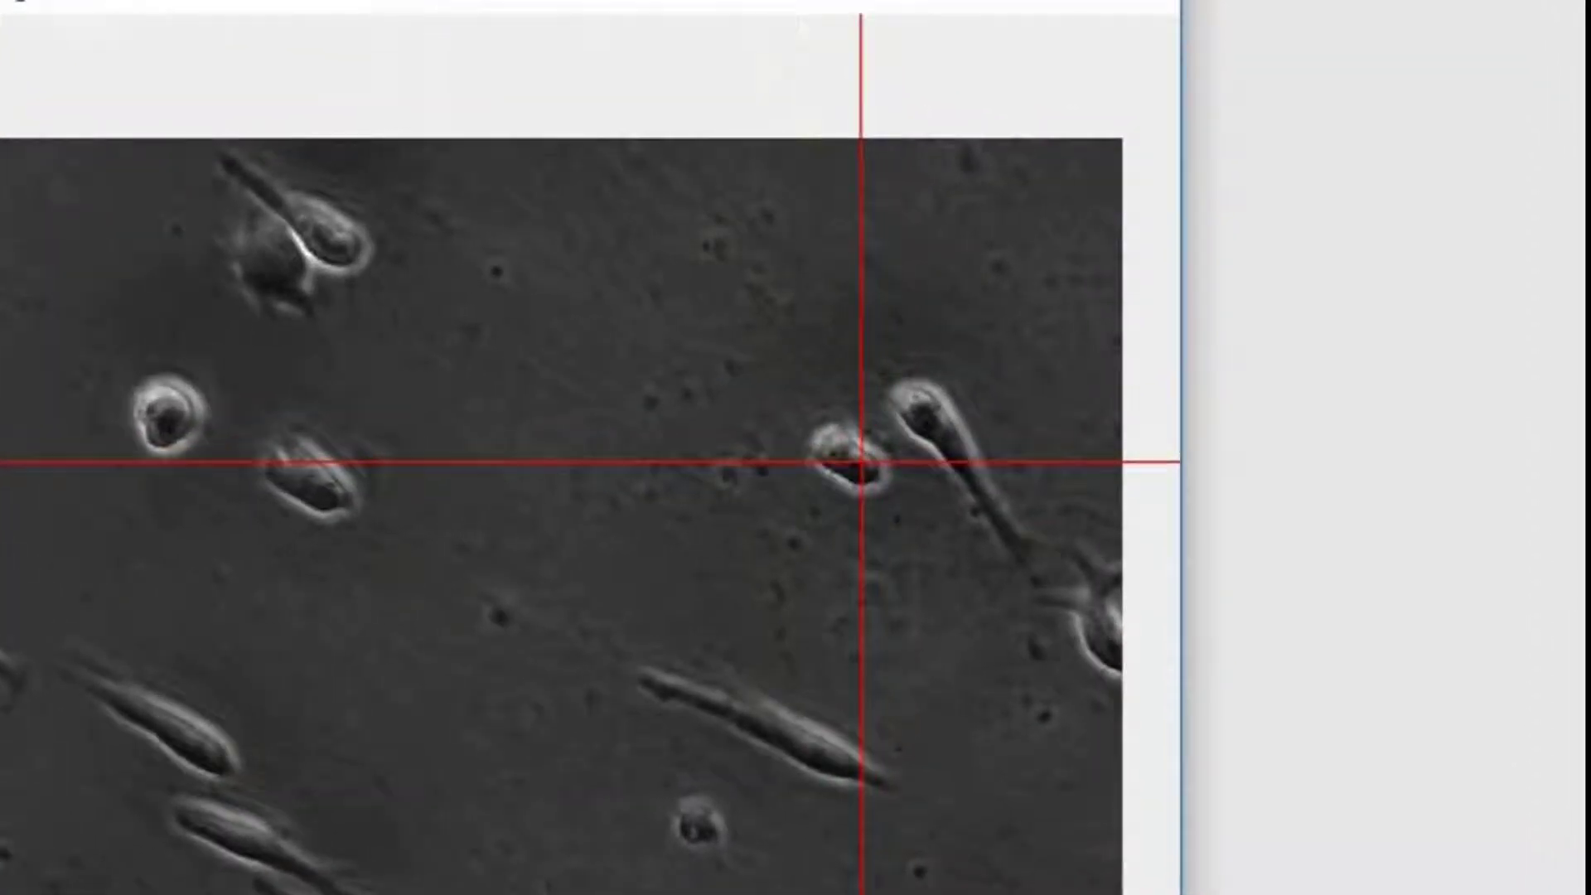
Step: Mark the right-hand round cell on slide 1 and slide 8, then go back to slide 1
{"action": "left_click", "coordinate": [888, 441]}
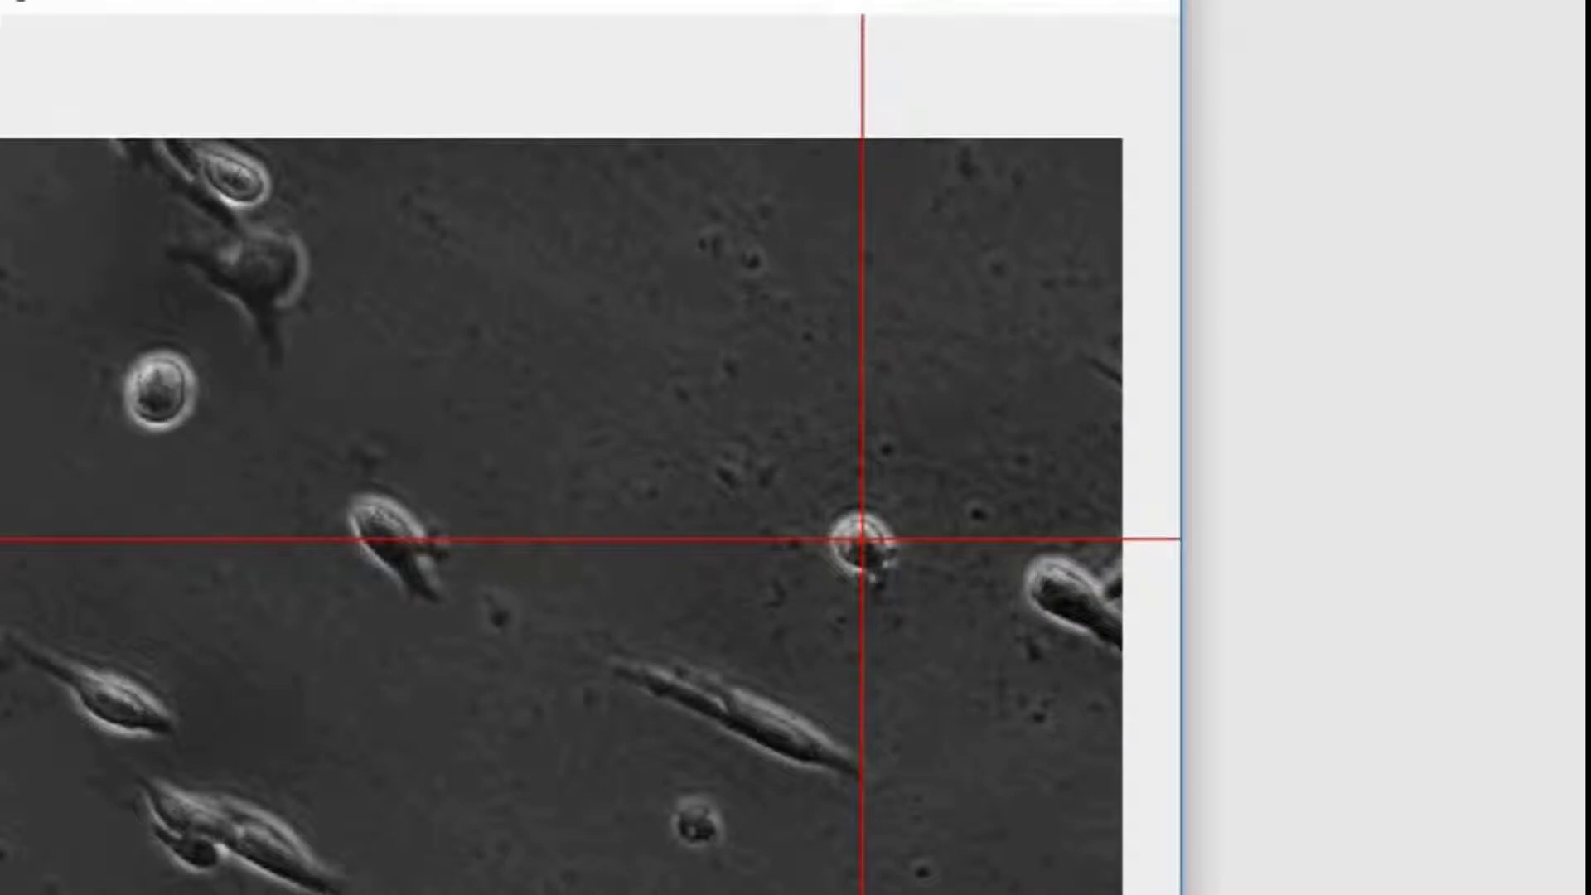
{"action": "left_click", "coordinate": [862, 540]}
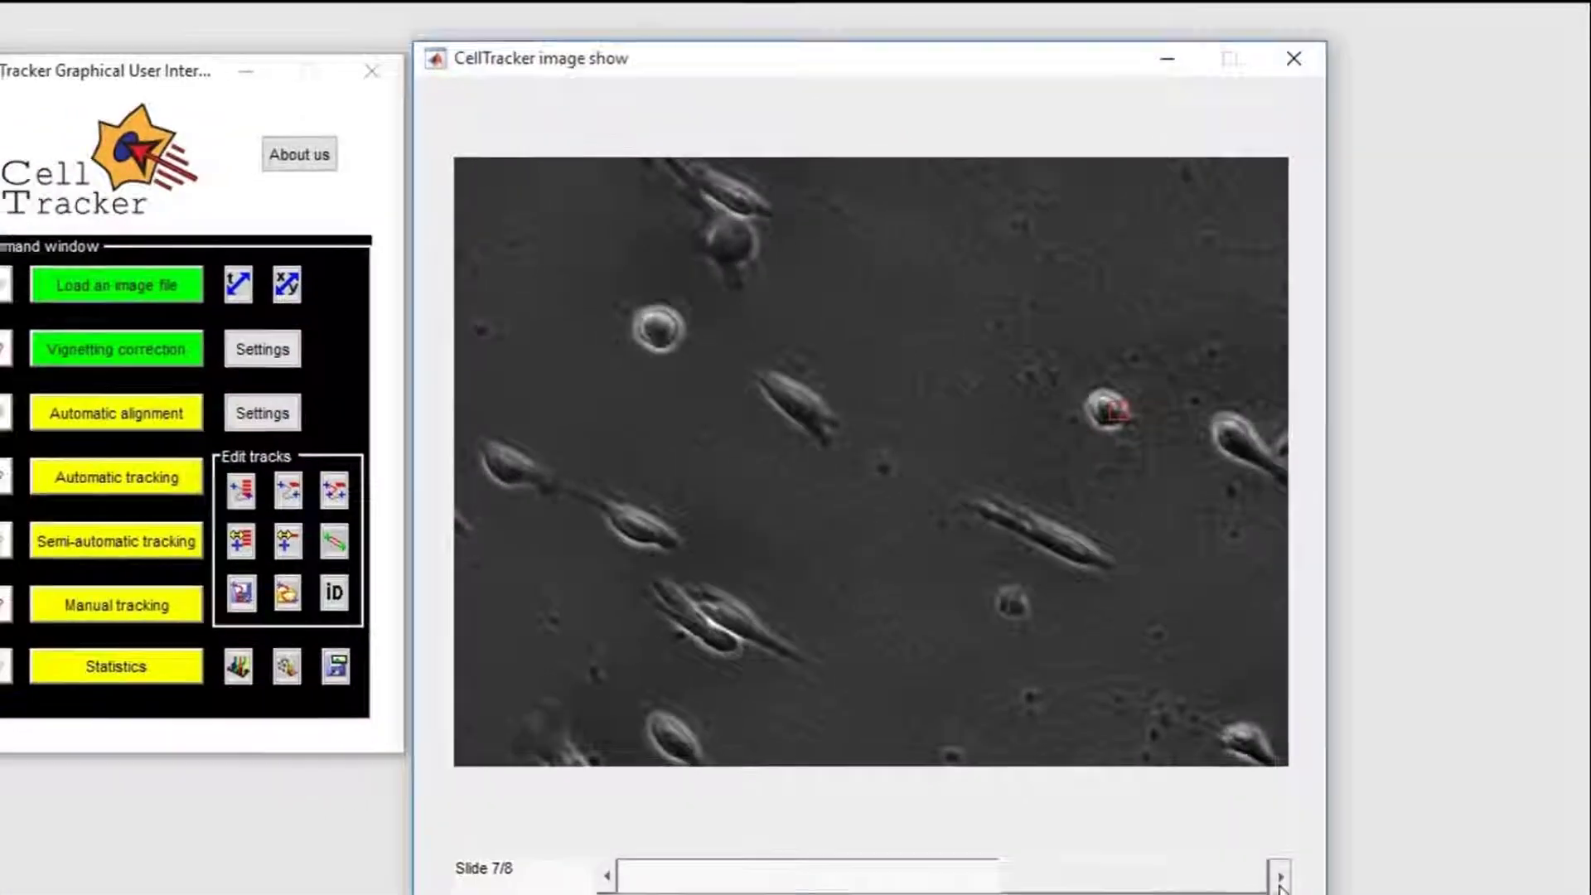
{"action": "left_click", "coordinate": [739, 876]}
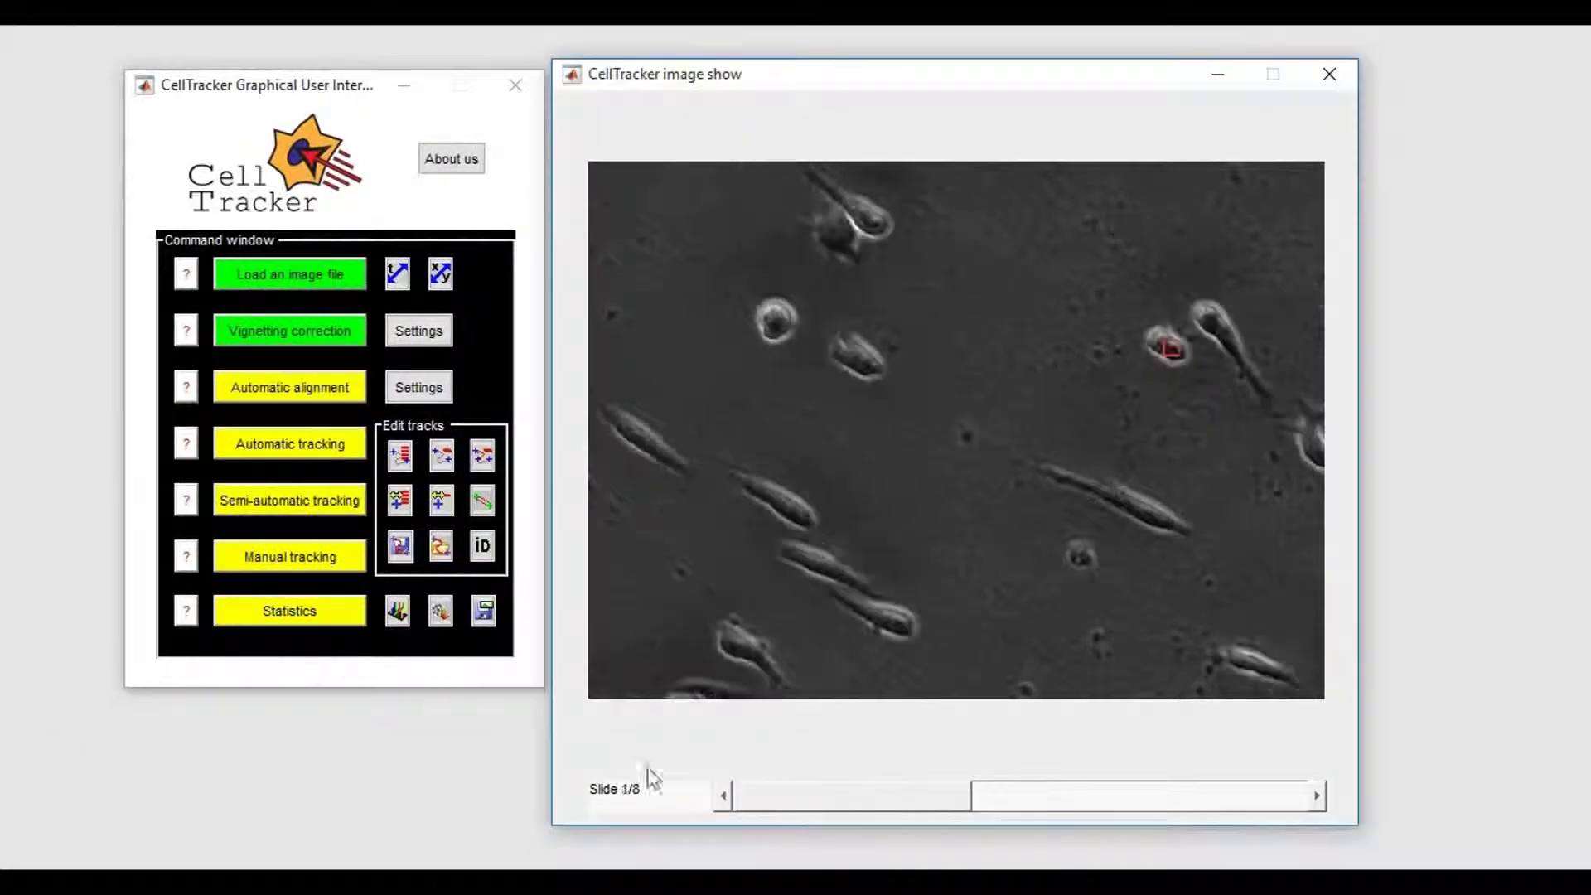
Step: Switch manual tracking to dynamic interpolation and retrack the right-hand cell on slides 1 and 8
{"action": "left_click", "coordinate": [344, 497]}
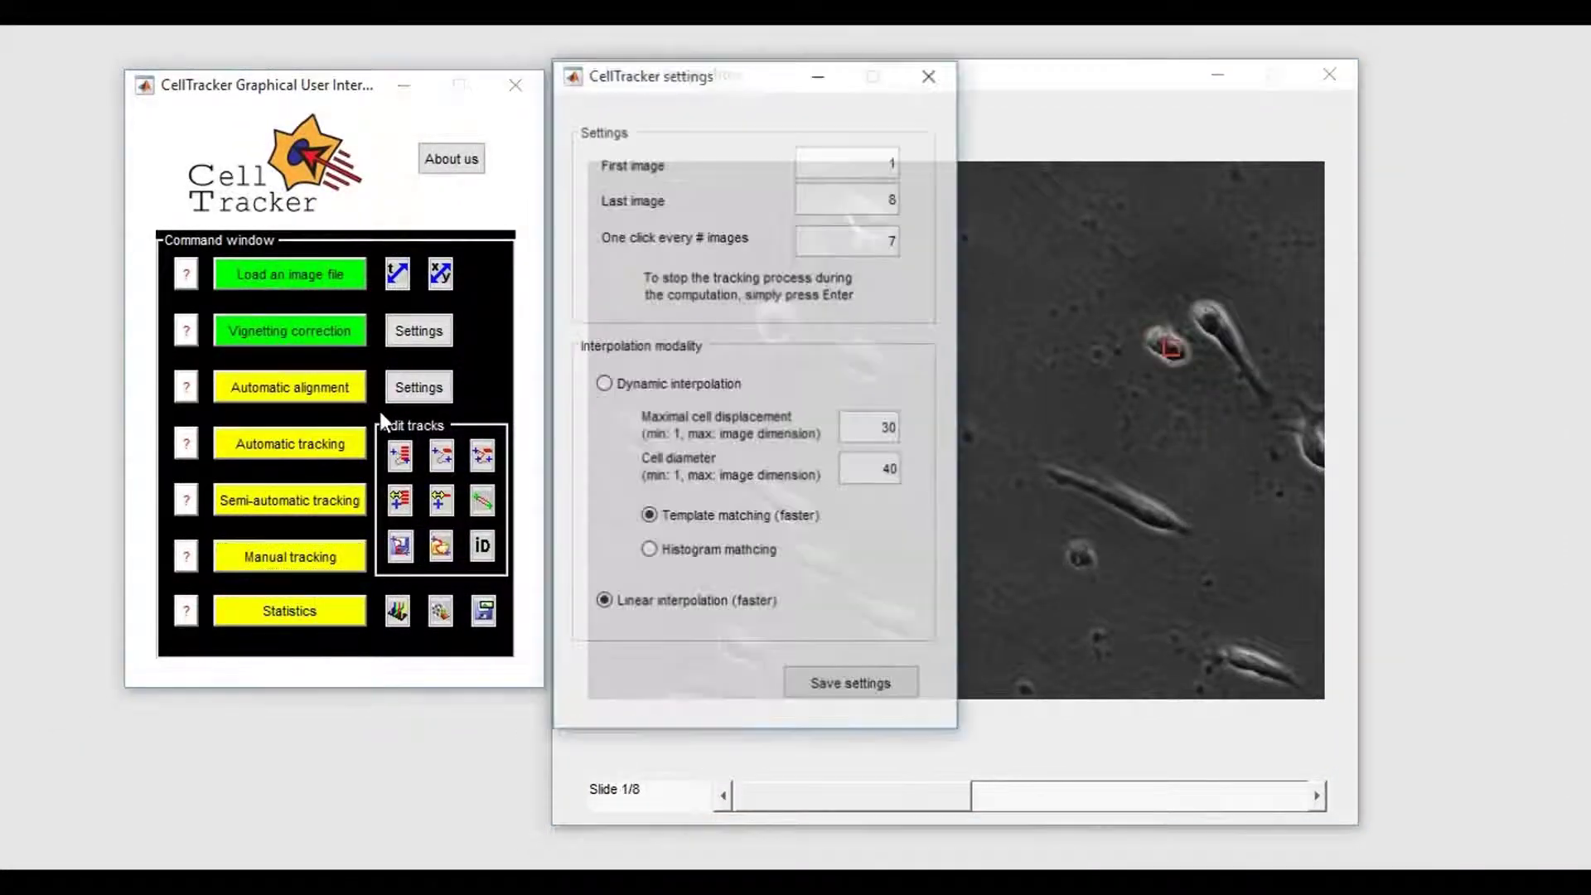
{"action": "left_click", "coordinate": [603, 384]}
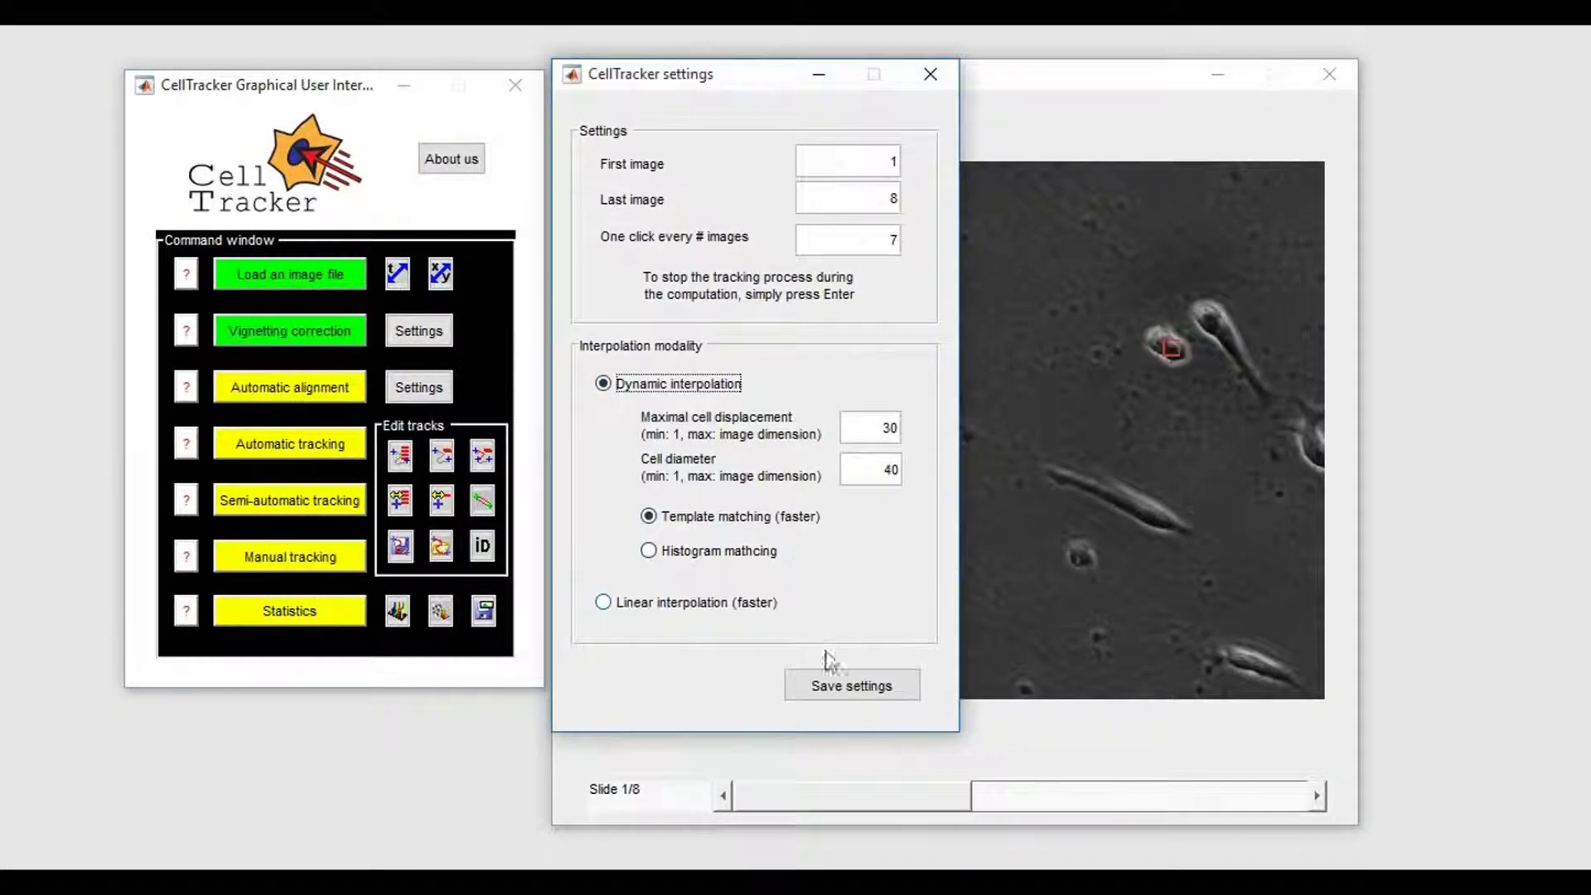
{"action": "left_click", "coordinate": [839, 688]}
{"action": "left_click", "coordinate": [1164, 347]}
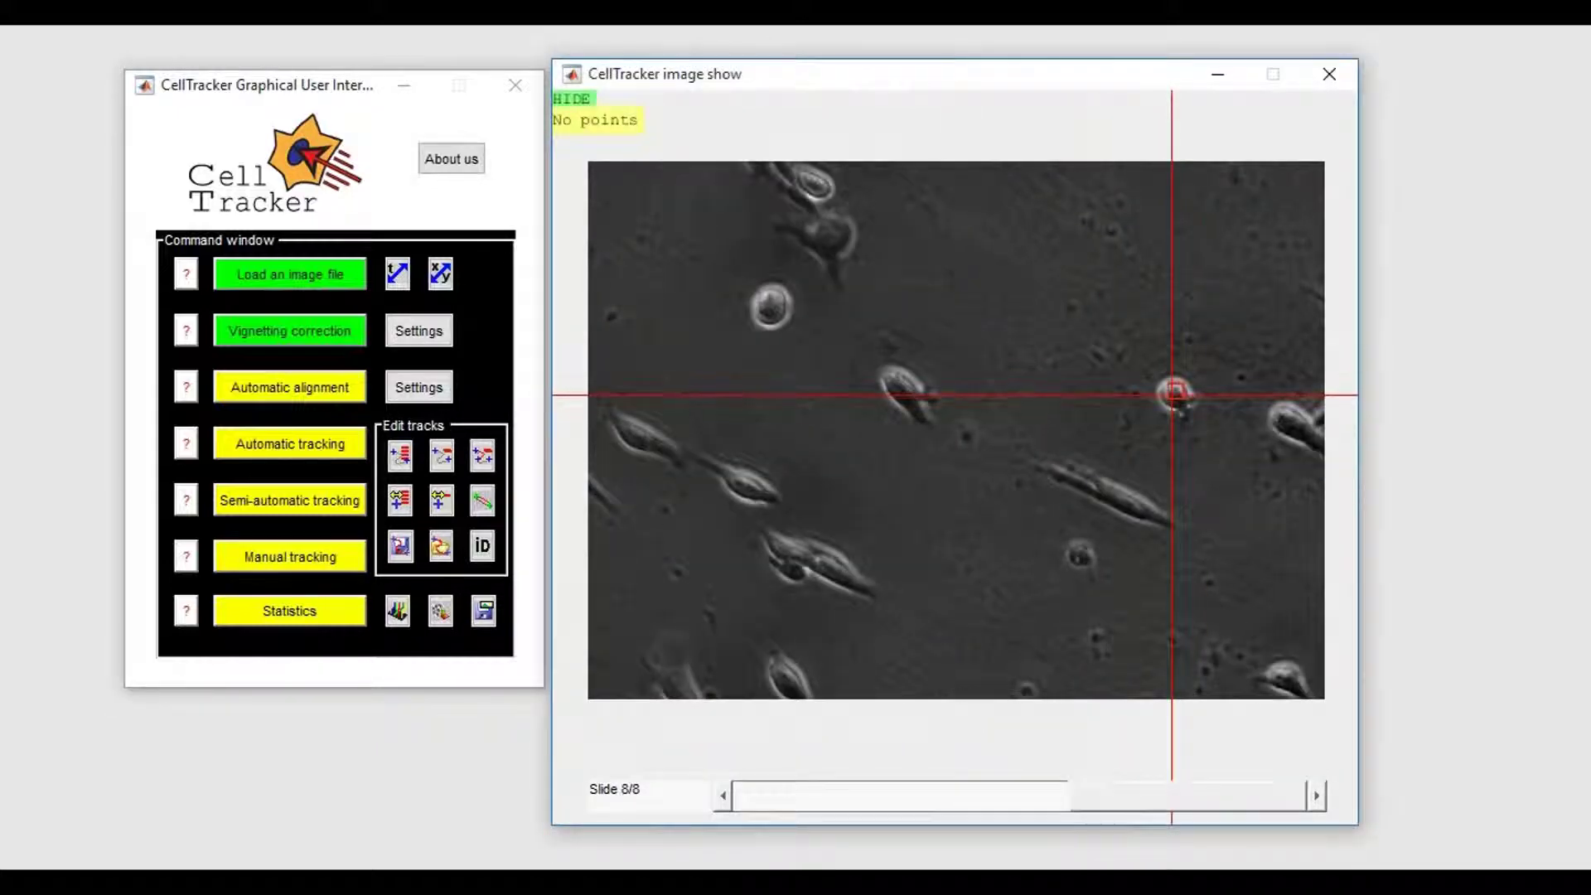
{"action": "left_click", "coordinate": [1175, 398]}
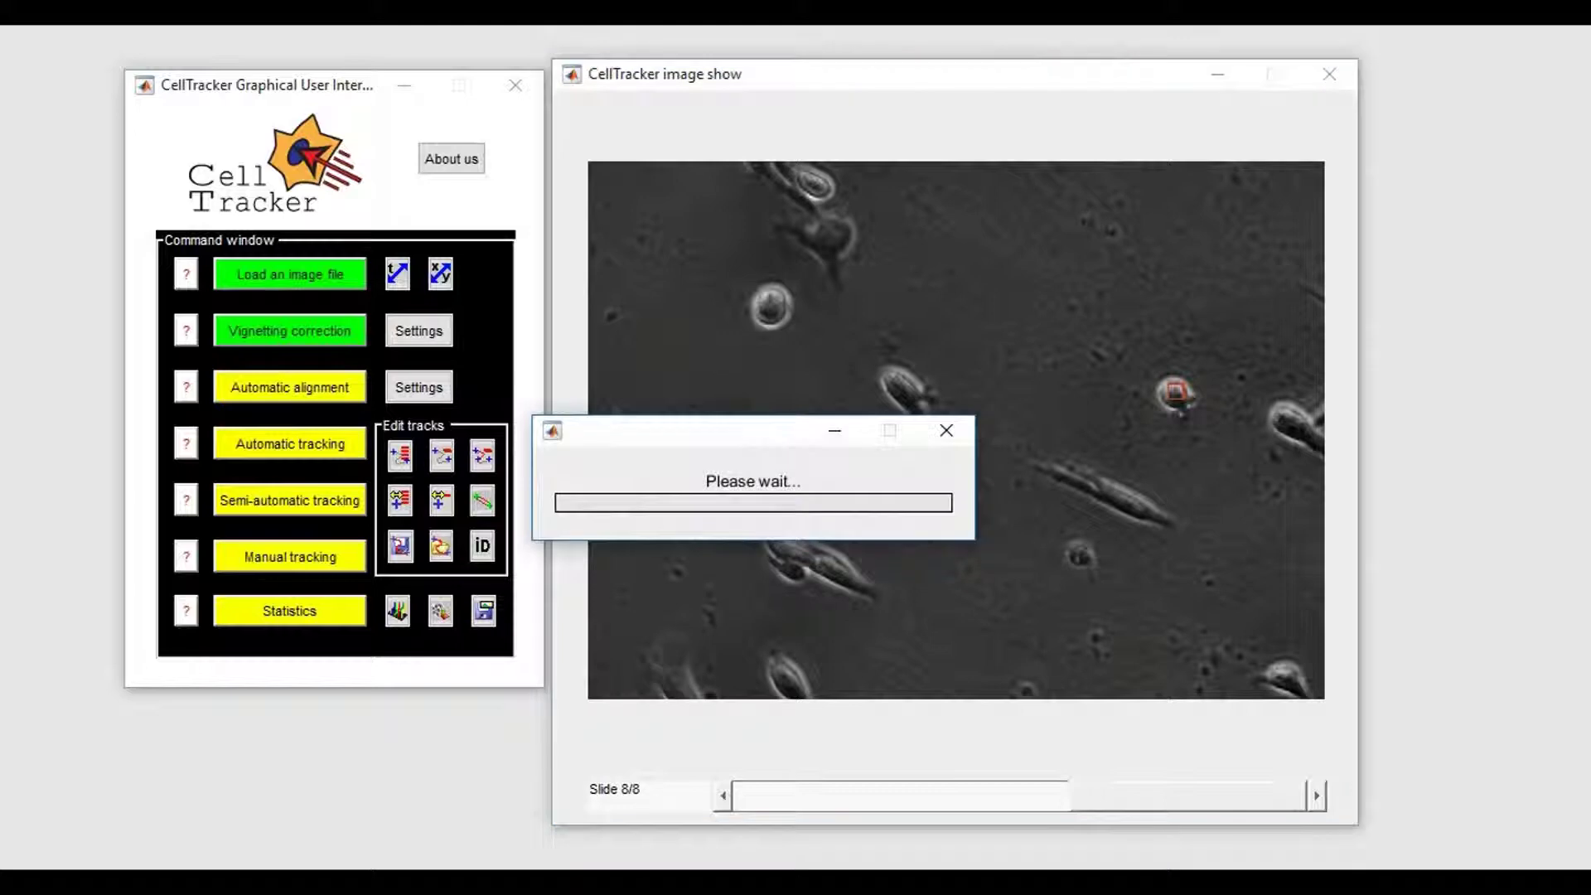
{"action": "left_click", "coordinate": [1317, 797]}
{"action": "left_click", "coordinate": [1317, 797]}
{"action": "left_click", "coordinate": [1318, 796]}
{"action": "left_click", "coordinate": [1317, 797]}
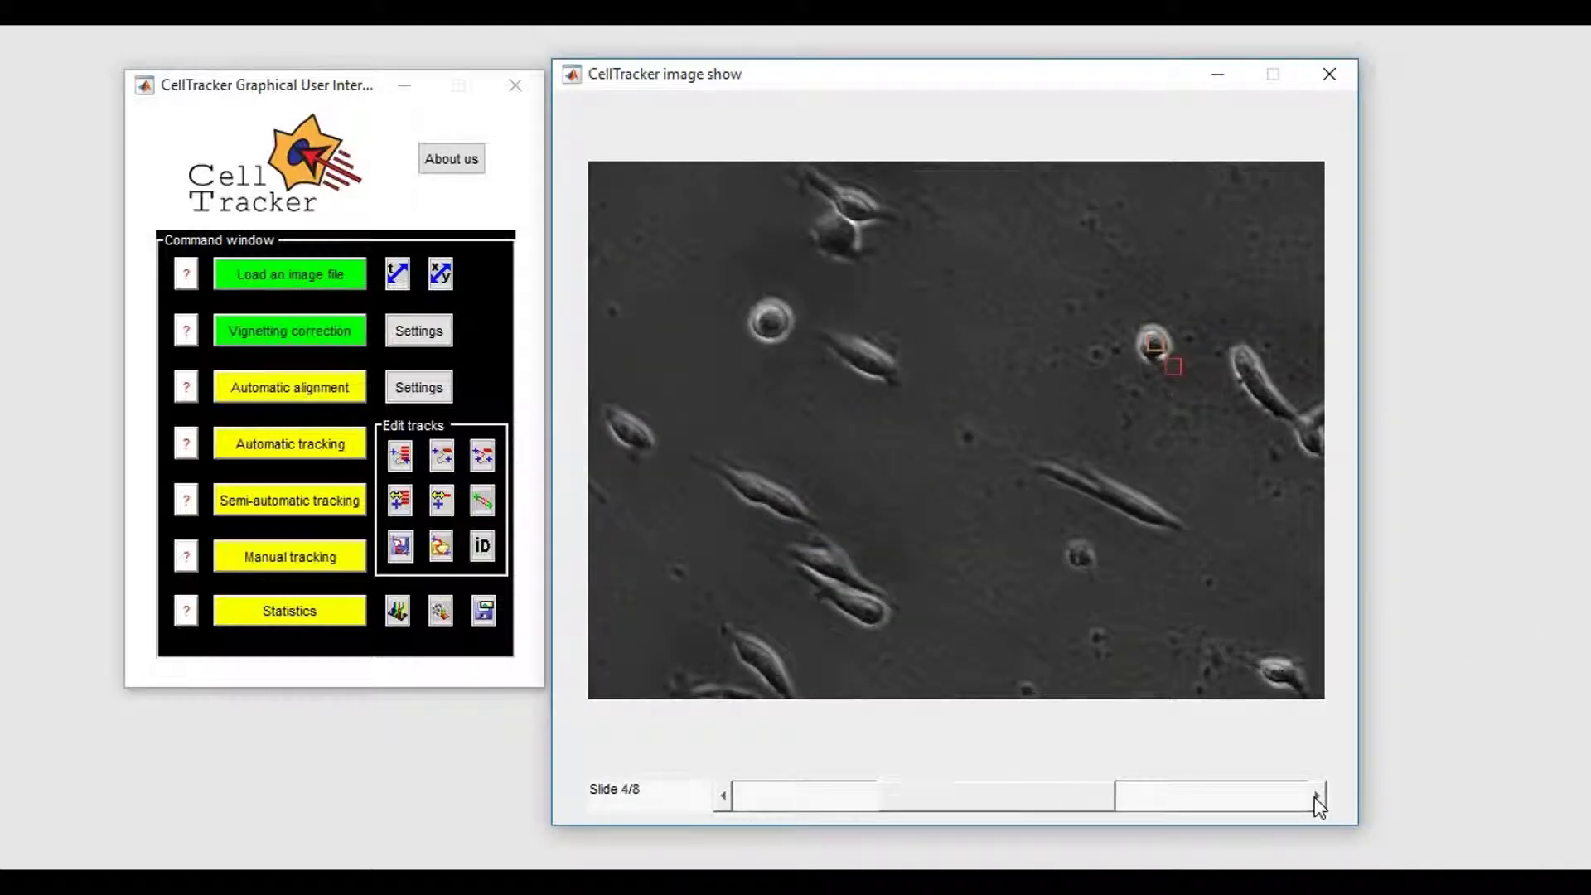
{"action": "left_click", "coordinate": [1317, 797]}
{"action": "left_click", "coordinate": [1317, 797]}
{"action": "left_click", "coordinate": [1317, 796]}
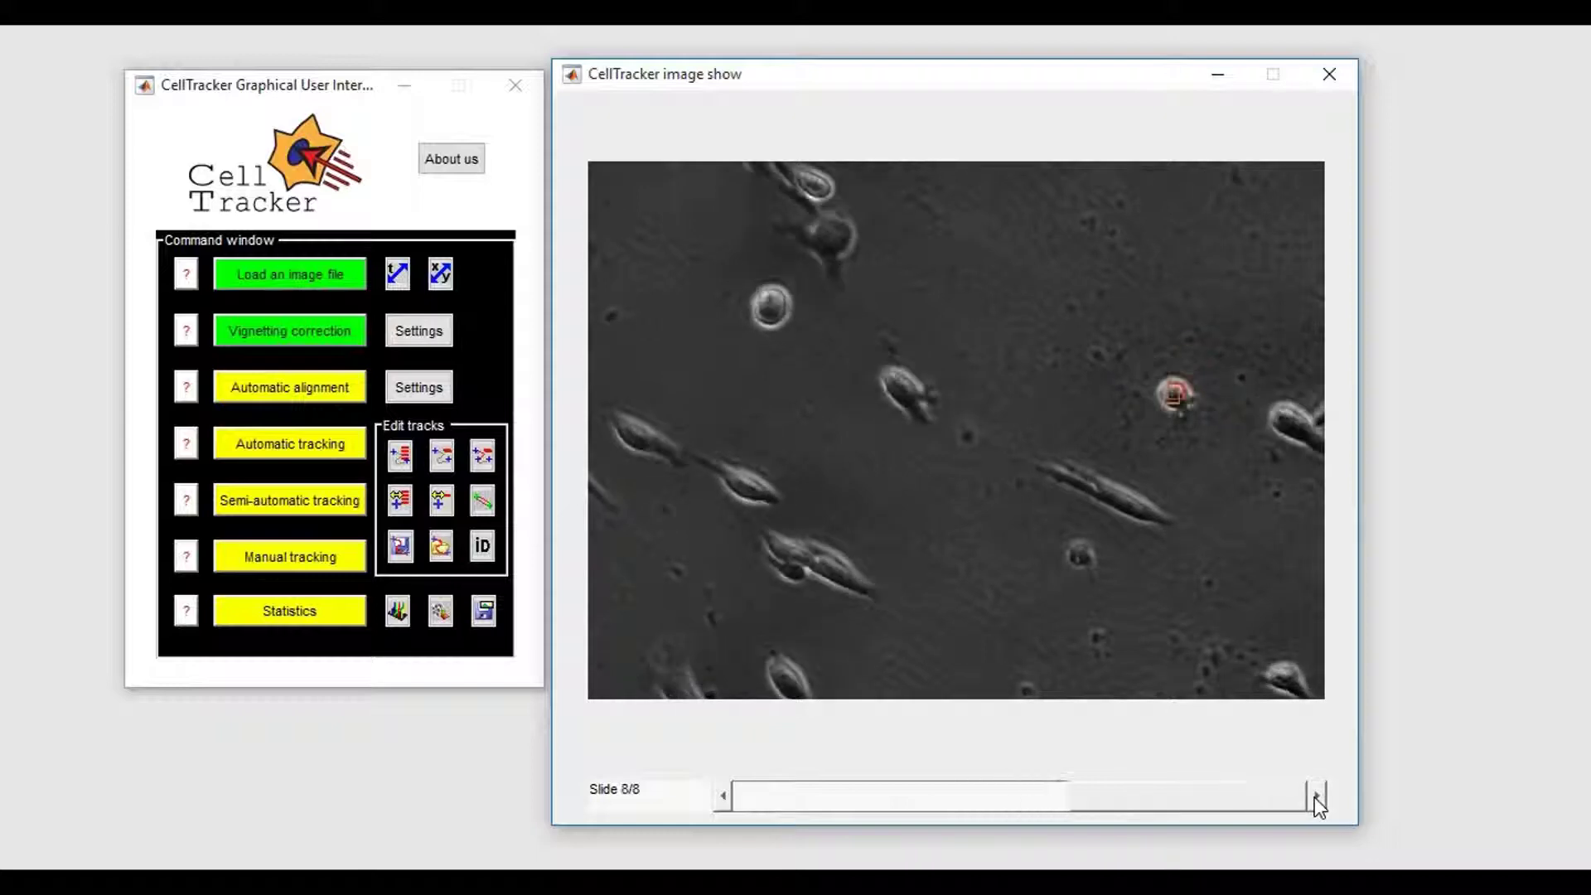
{"action": "left_click", "coordinate": [1272, 792]}
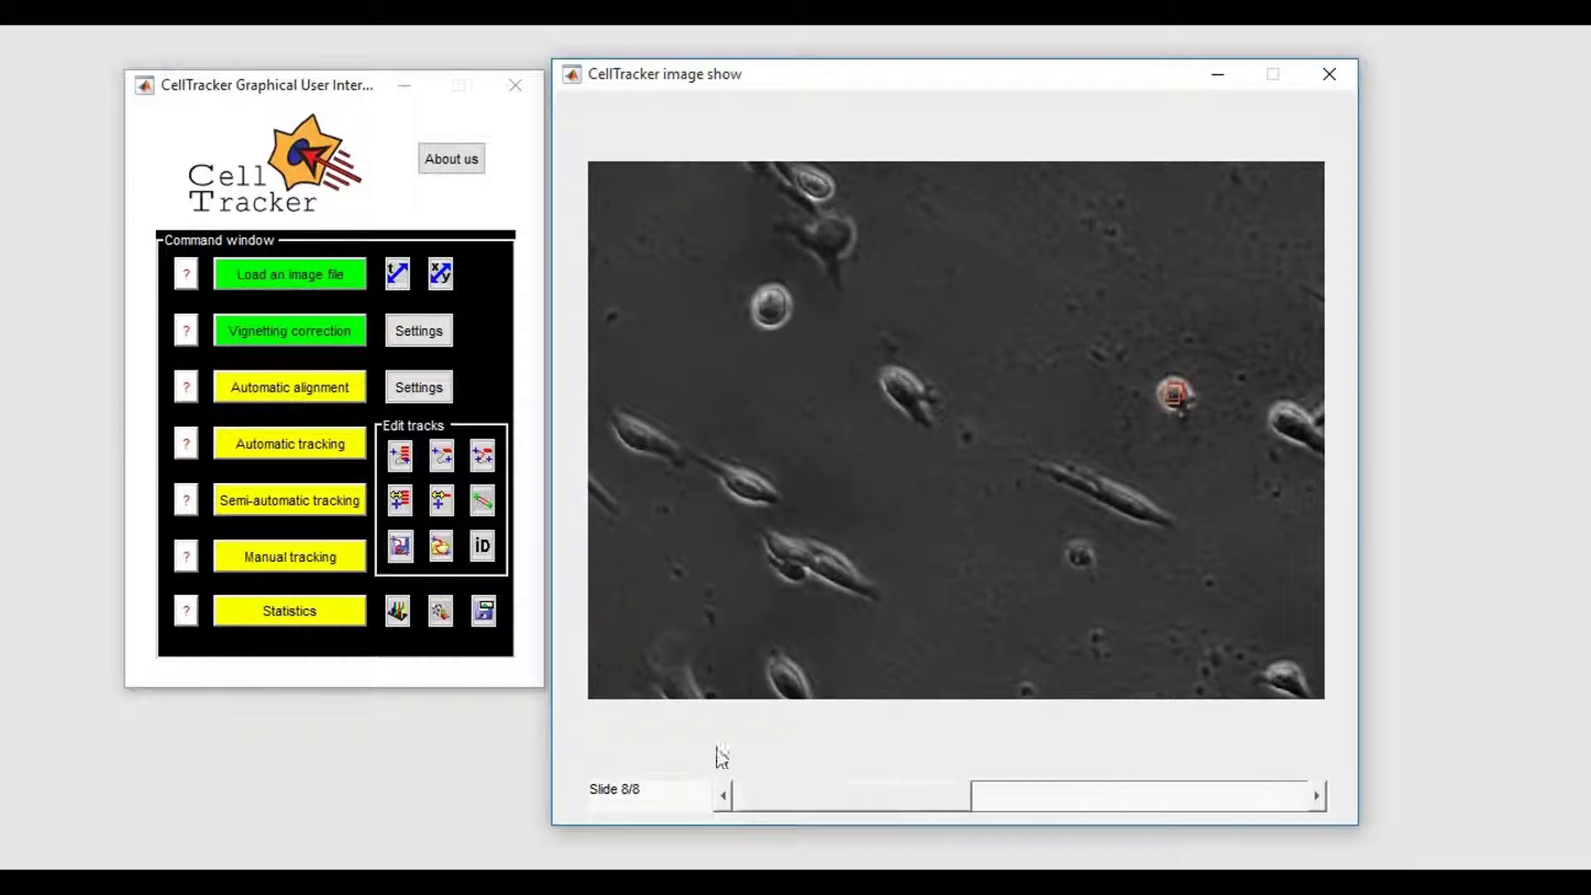